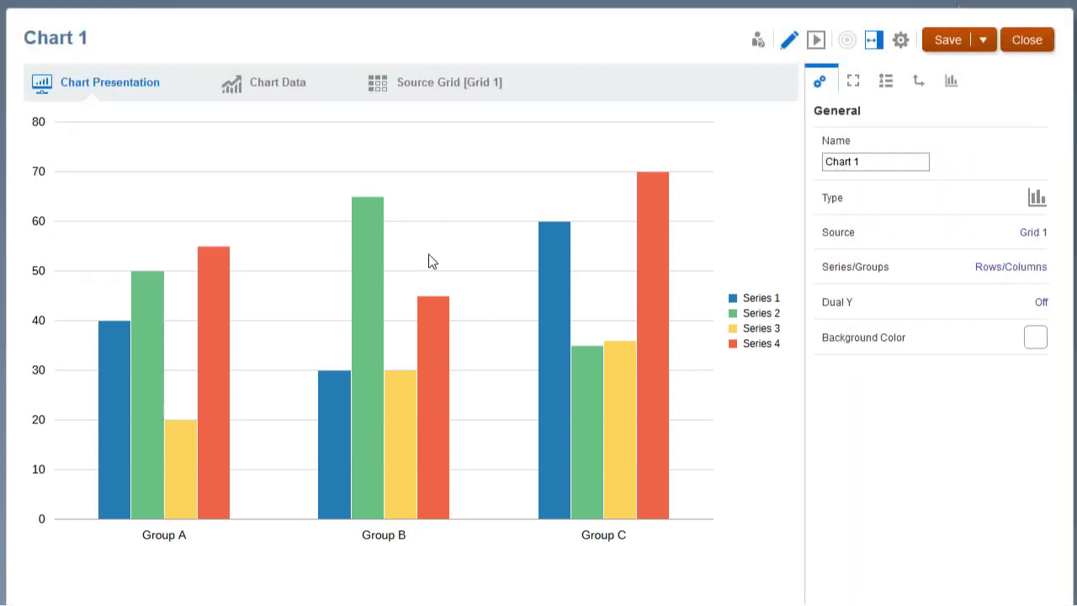
# Step: Preview the chart from both its presentation view and its chart data view, returning to edit mode each time
pyautogui.click(816, 44)
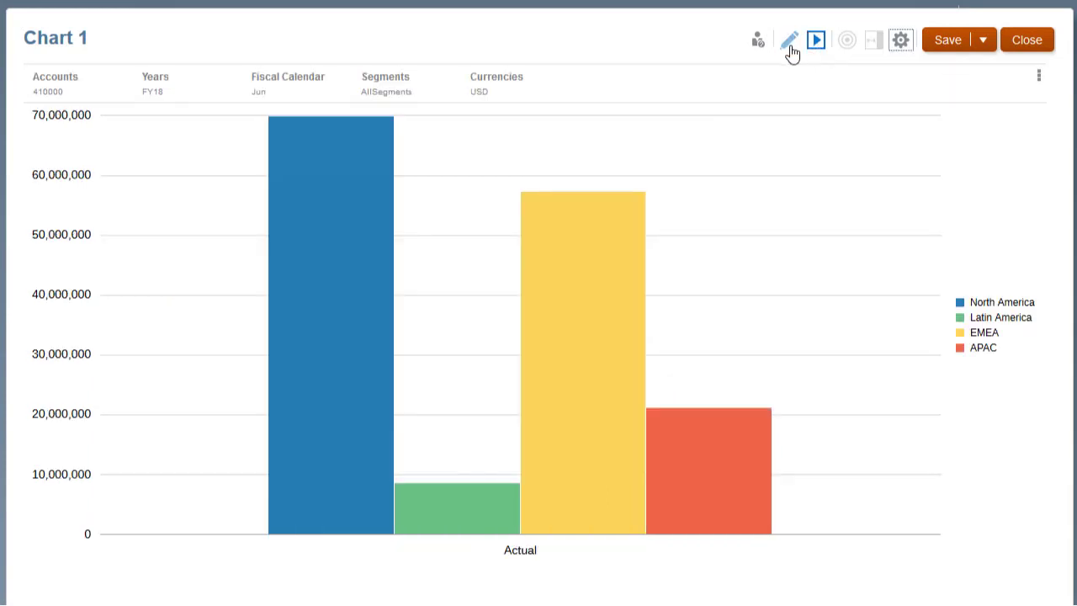
pyautogui.click(789, 49)
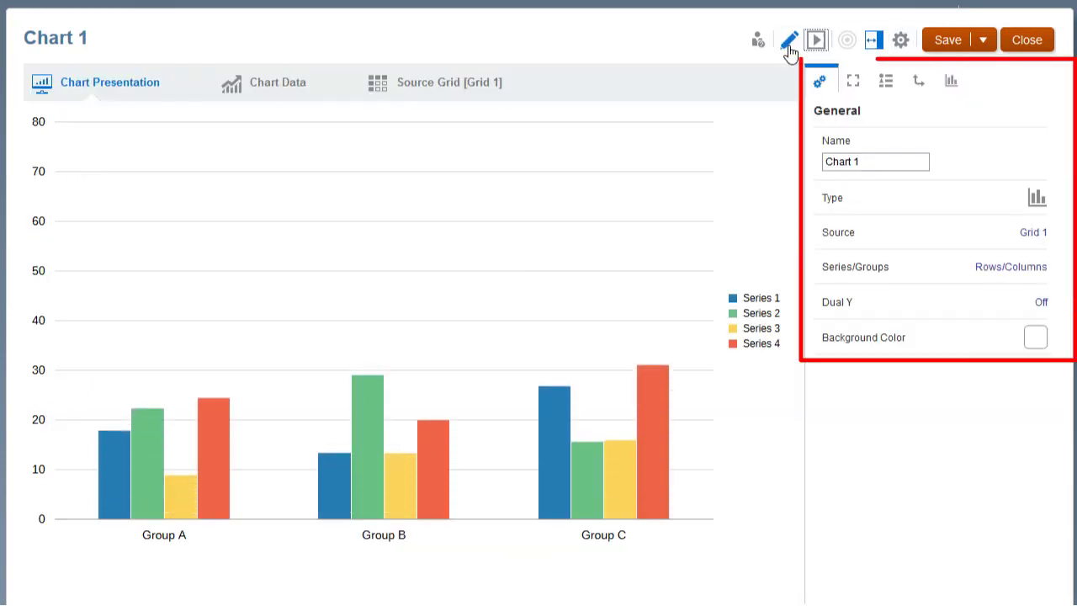
pyautogui.click(275, 93)
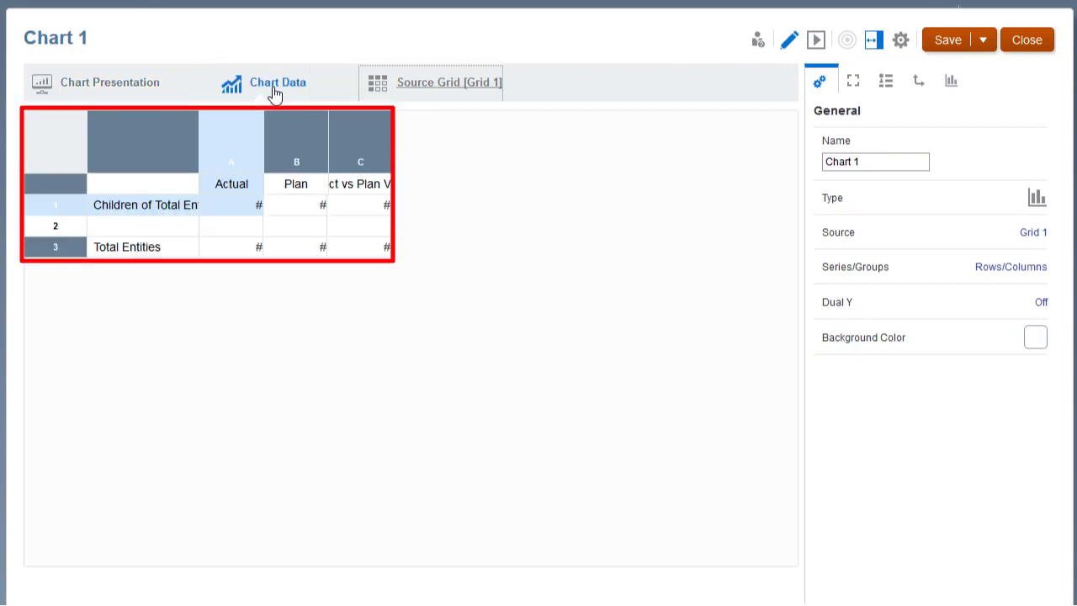
pyautogui.click(814, 43)
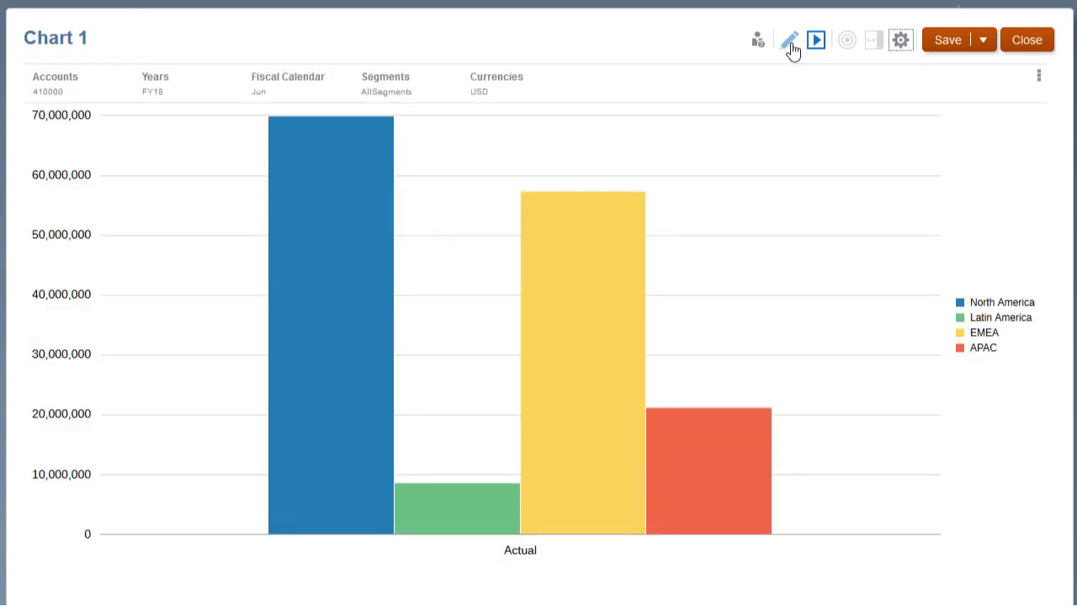
pyautogui.click(789, 42)
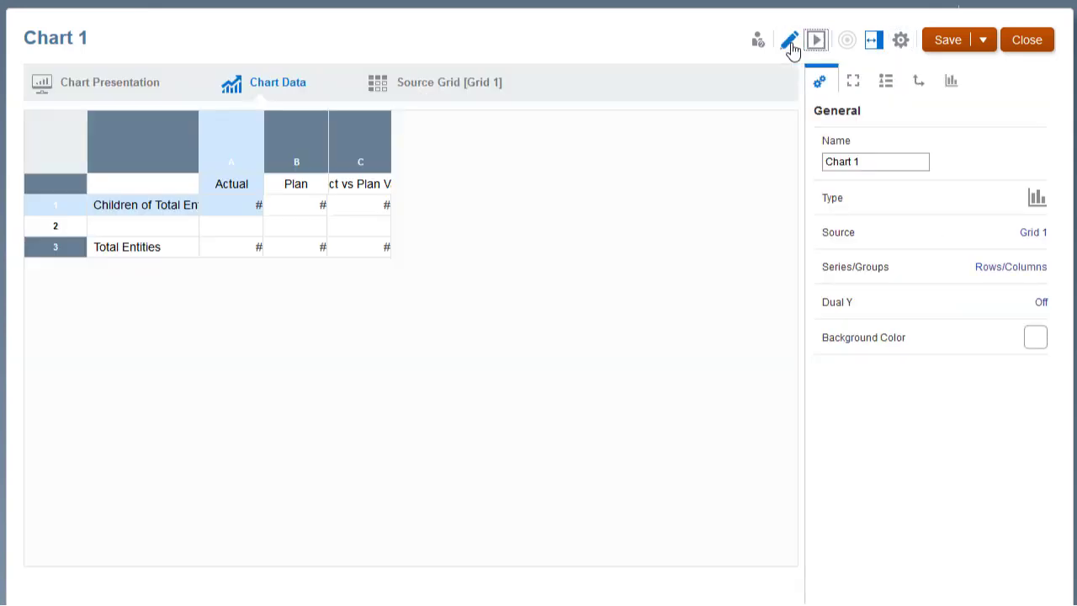
# Step: Preview the data of the chart's source grid, Grid 1, and return to edit mode
pyautogui.click(459, 84)
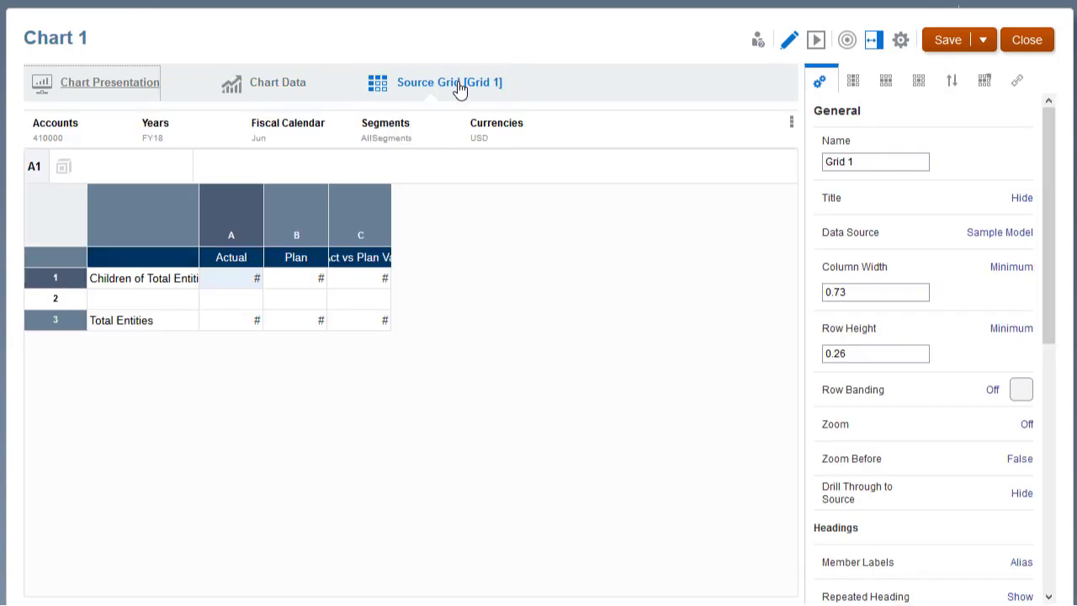
pyautogui.click(816, 42)
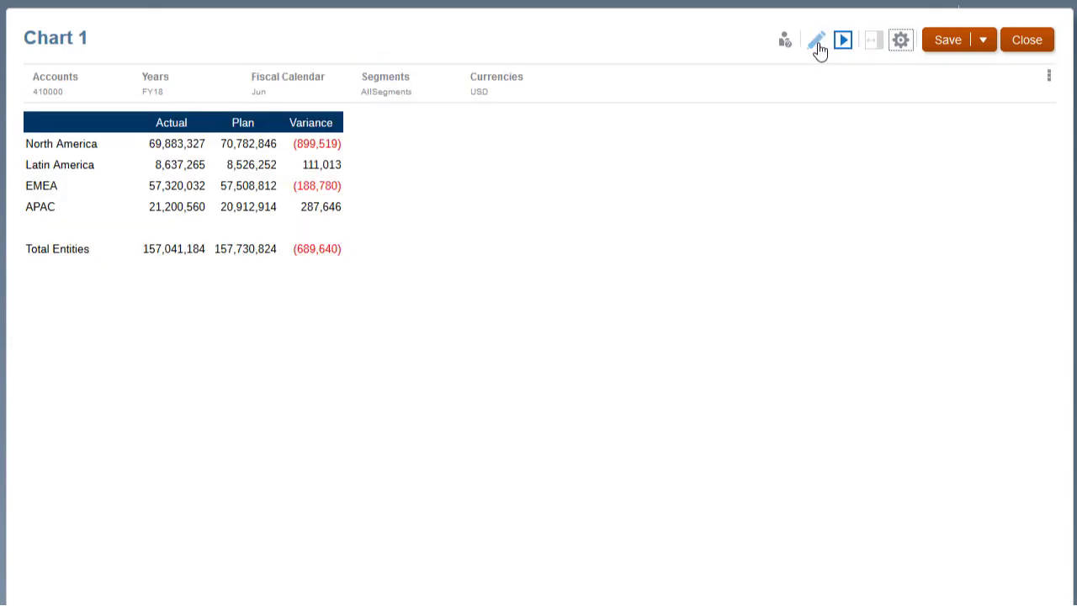
pyautogui.click(817, 44)
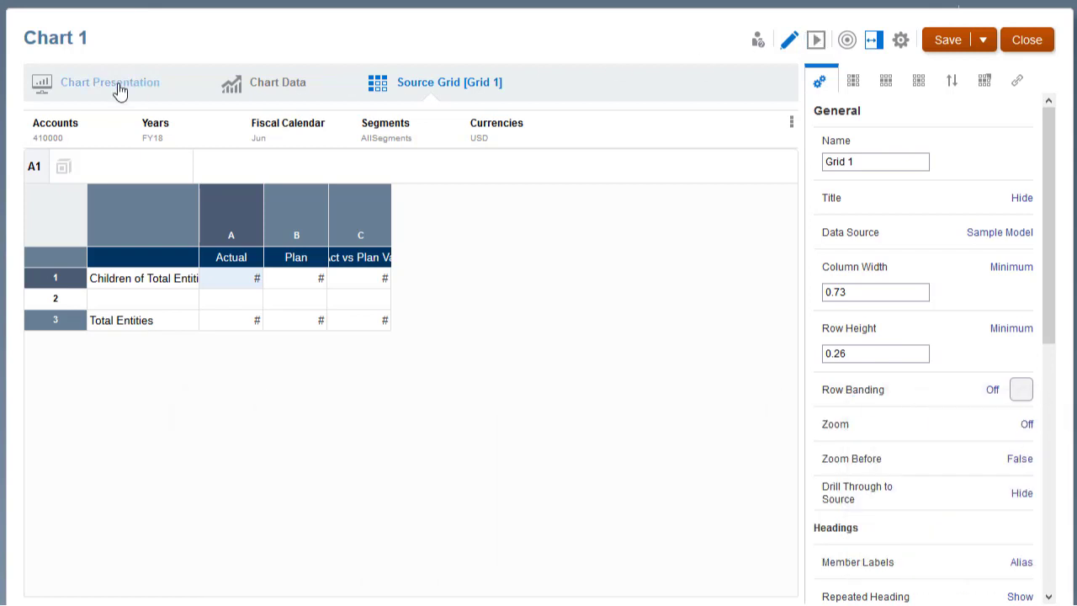
# Step: Review the chart presentation's plot area, legend, axes and bar properties, ending on the general properties
pyautogui.click(118, 89)
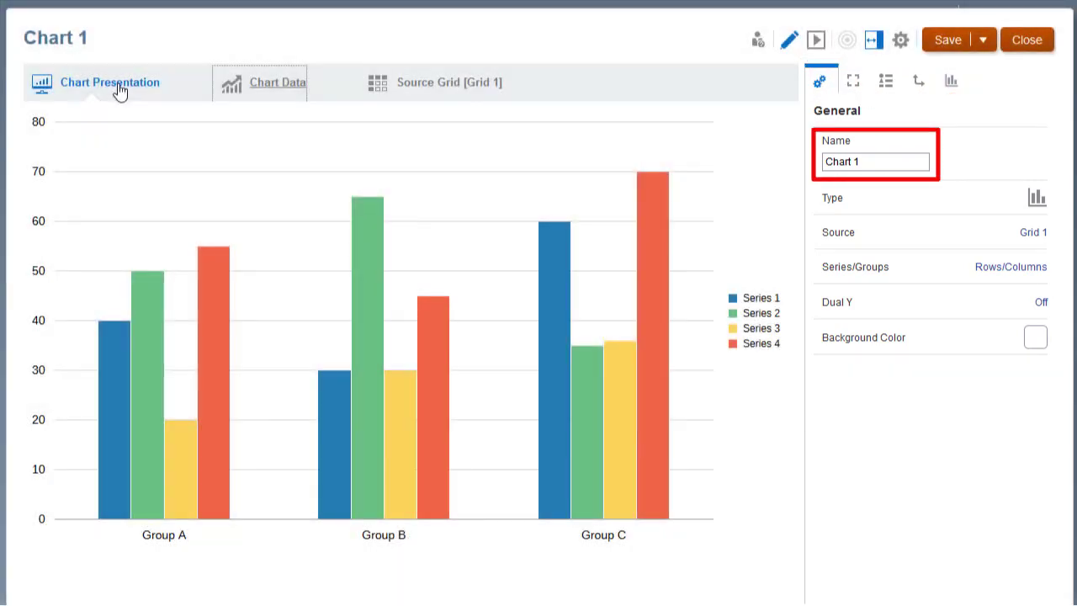
pyautogui.click(854, 86)
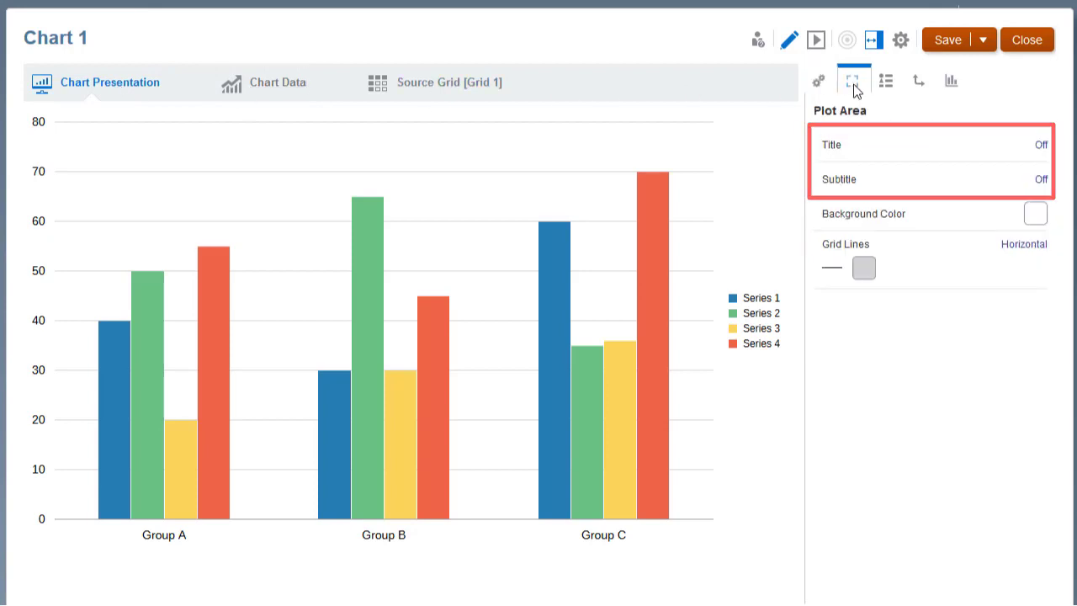
pyautogui.click(886, 84)
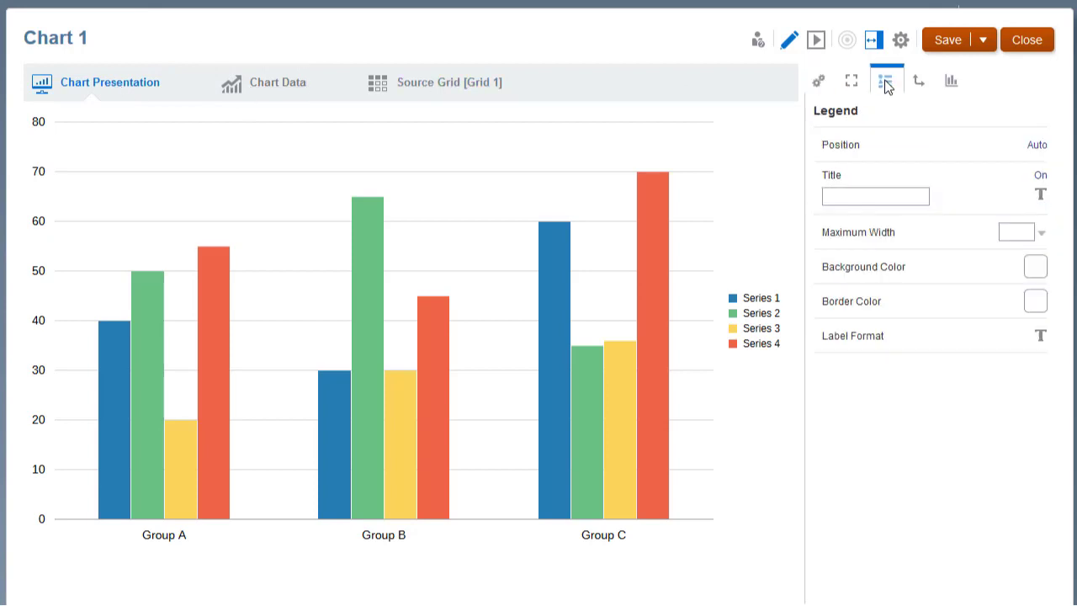
pyautogui.click(919, 82)
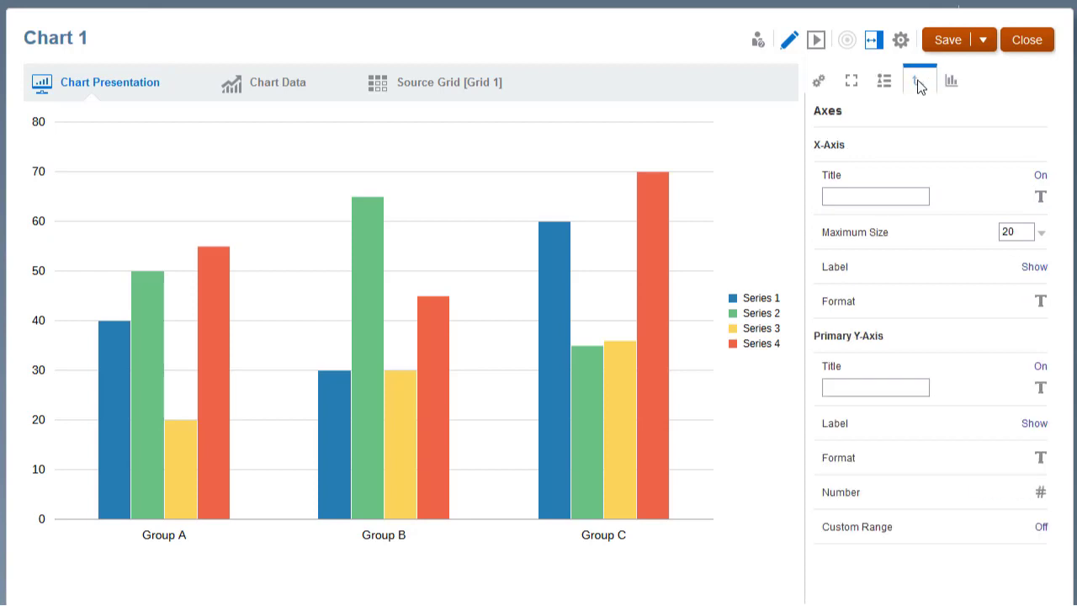
pyautogui.click(951, 82)
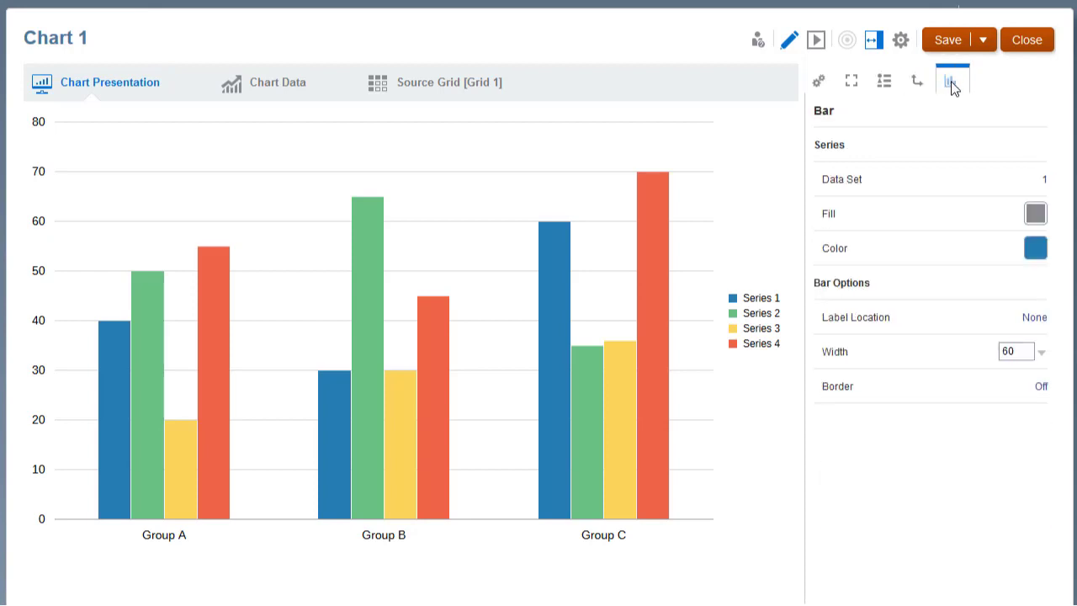
pyautogui.click(819, 84)
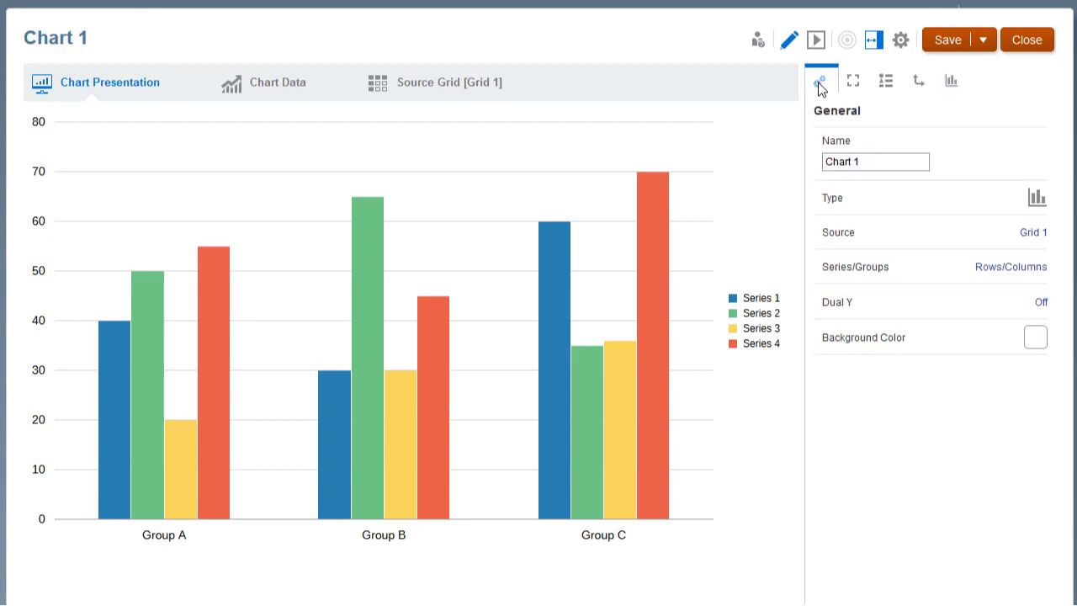
# Step: Change Chart 1 to a pie chart, and hide and restore its properties
pyautogui.click(1038, 203)
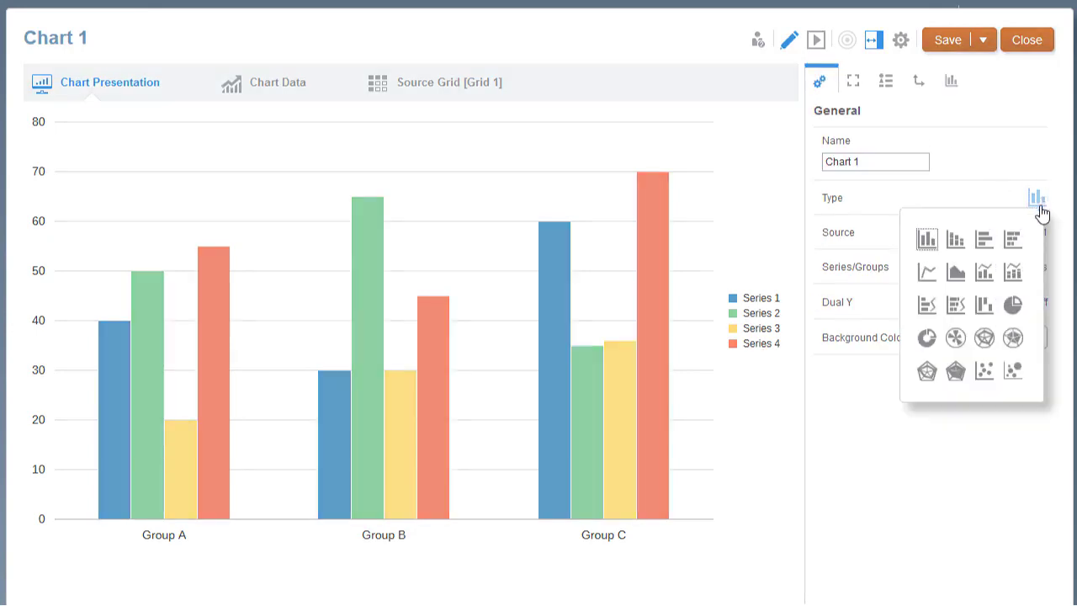
pyautogui.click(1013, 305)
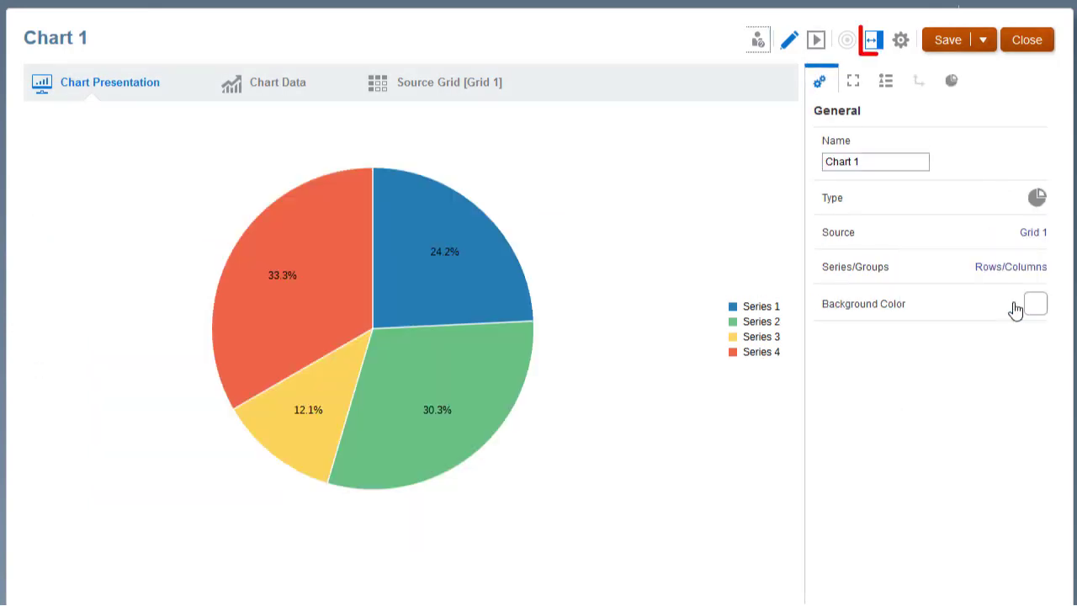
pyautogui.click(872, 44)
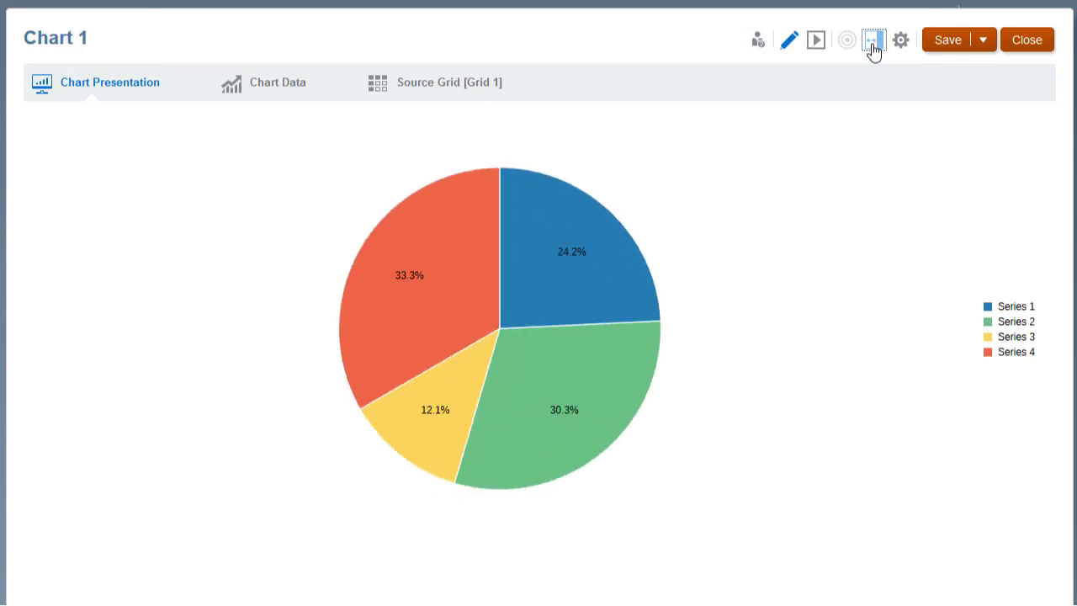
pyautogui.click(872, 45)
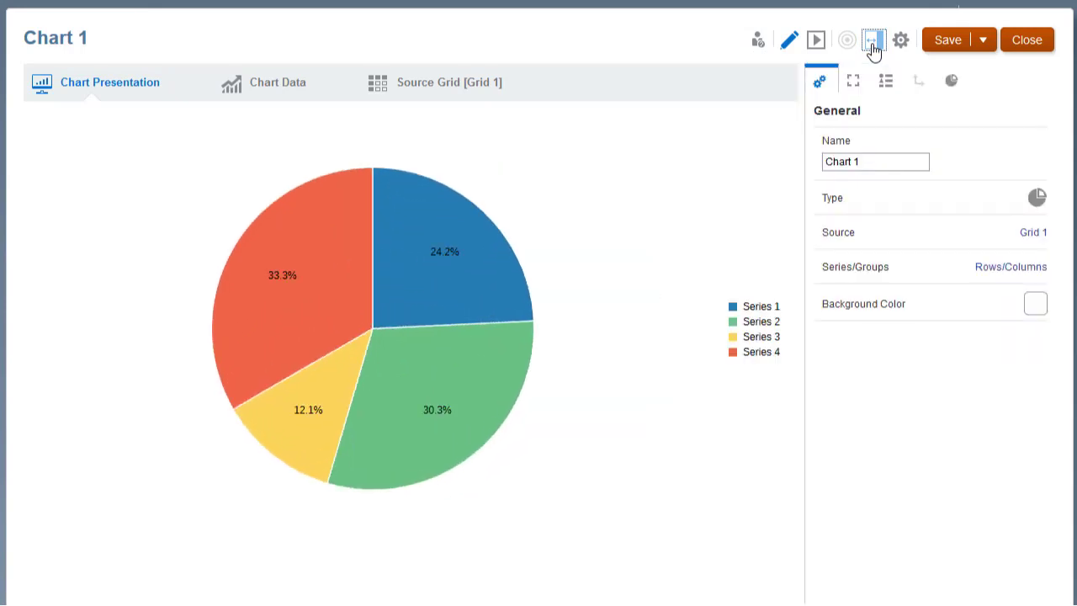
# Step: Return to the Revenue by Territory report, preview it to examine the North America, APAC and EMEA slice values, and resume editing
pyautogui.click(1028, 47)
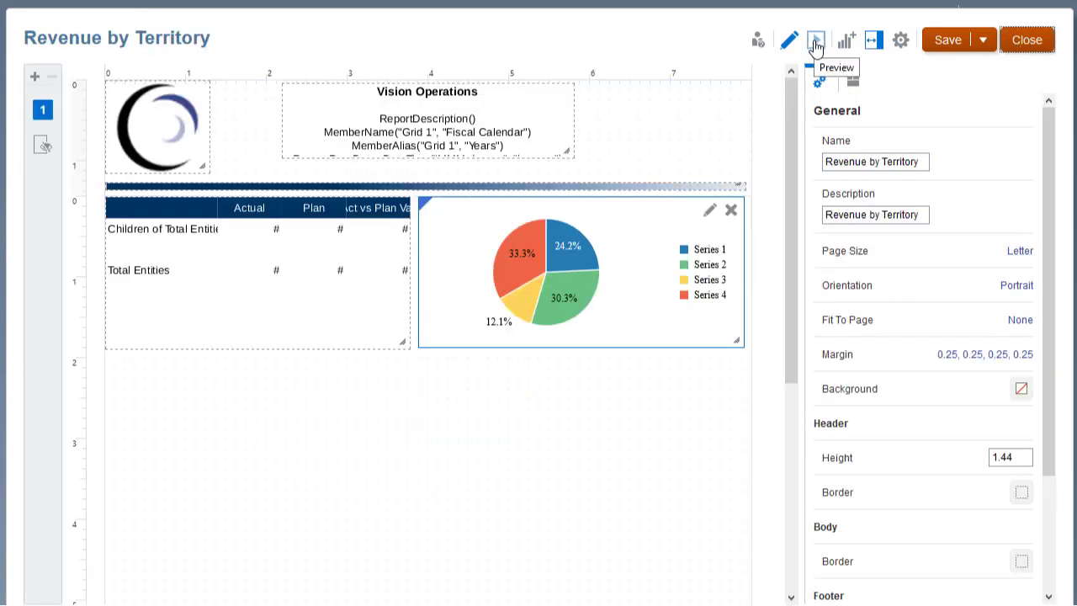
pyautogui.click(815, 46)
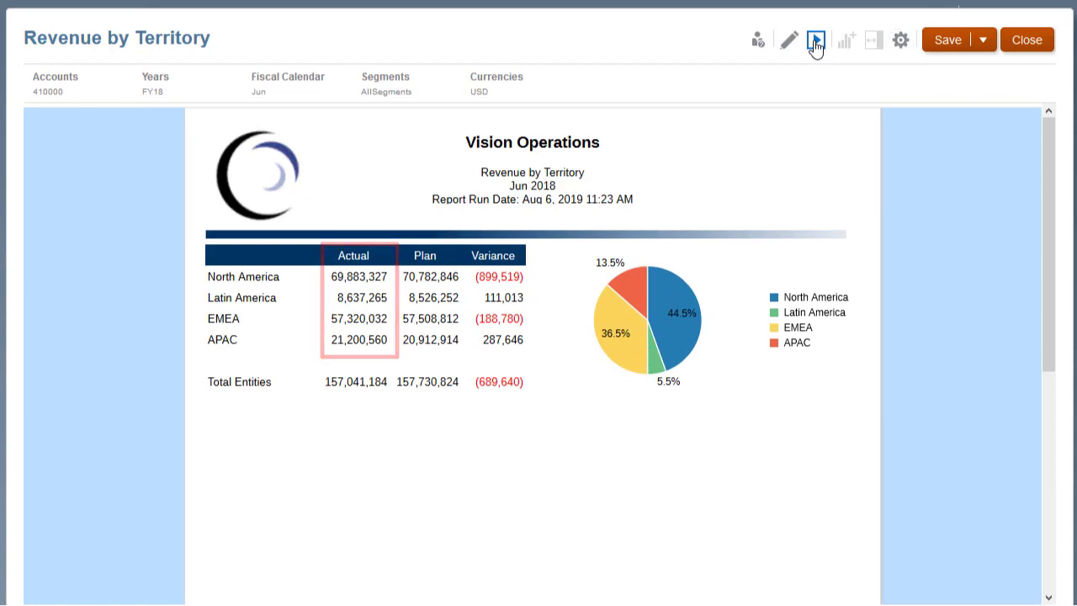
pyautogui.moveTo(673, 300)
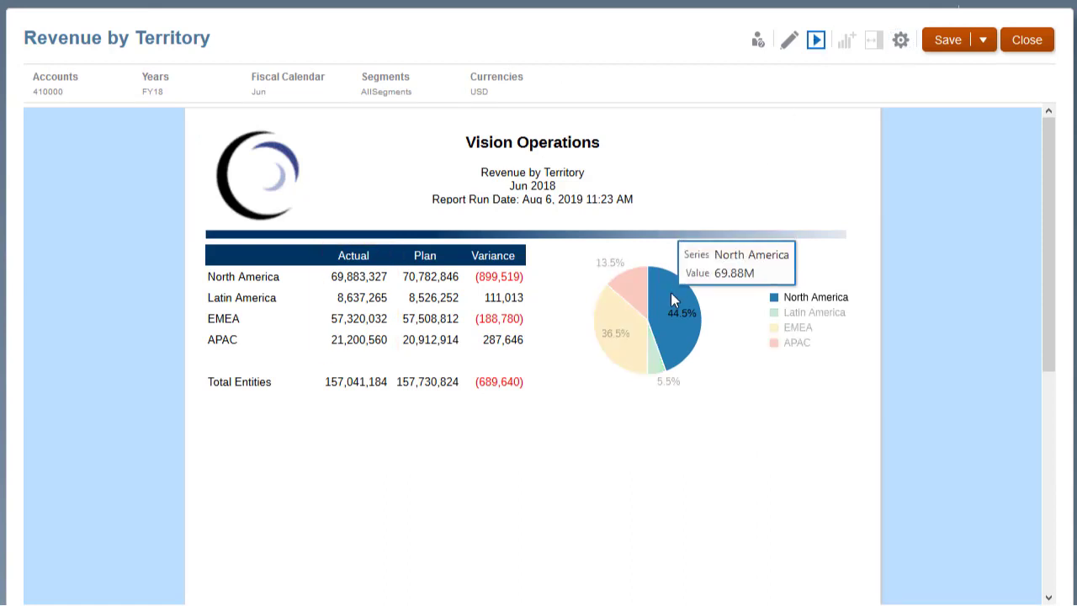
pyautogui.moveTo(634, 290)
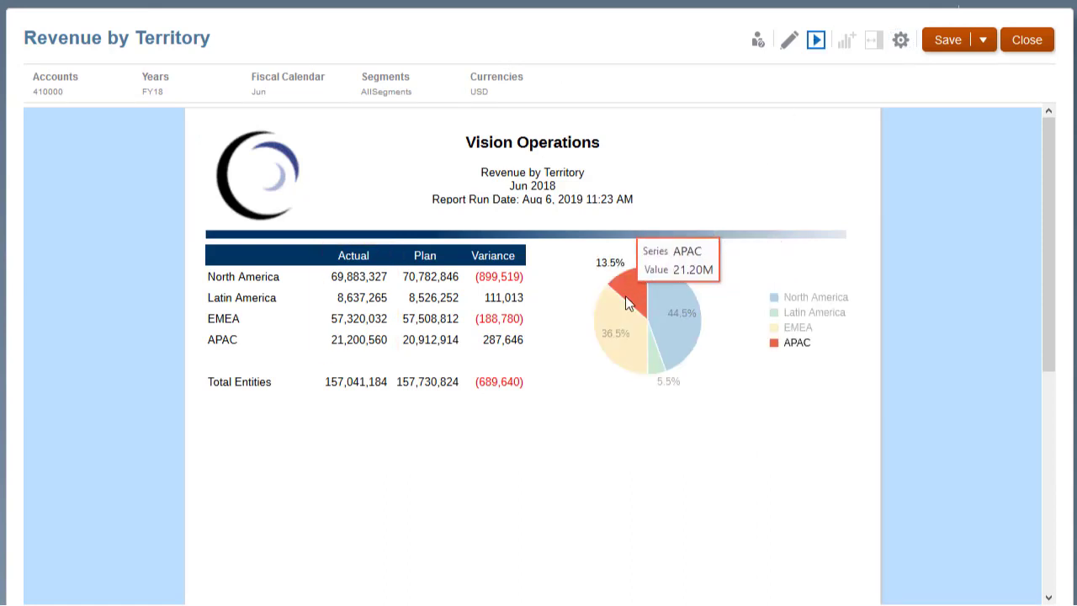
pyautogui.moveTo(618, 320)
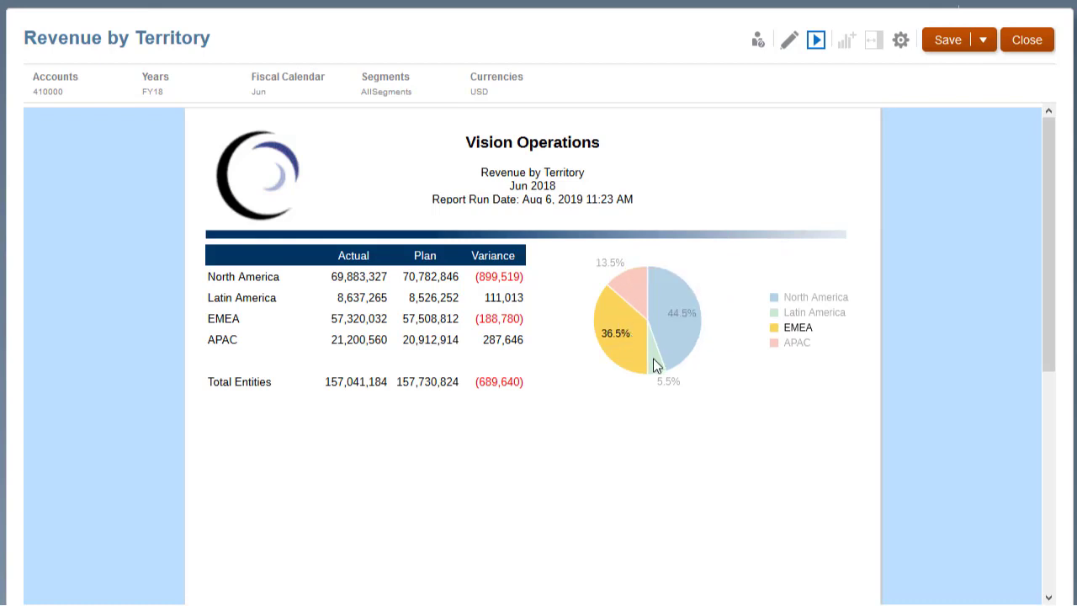
pyautogui.click(788, 40)
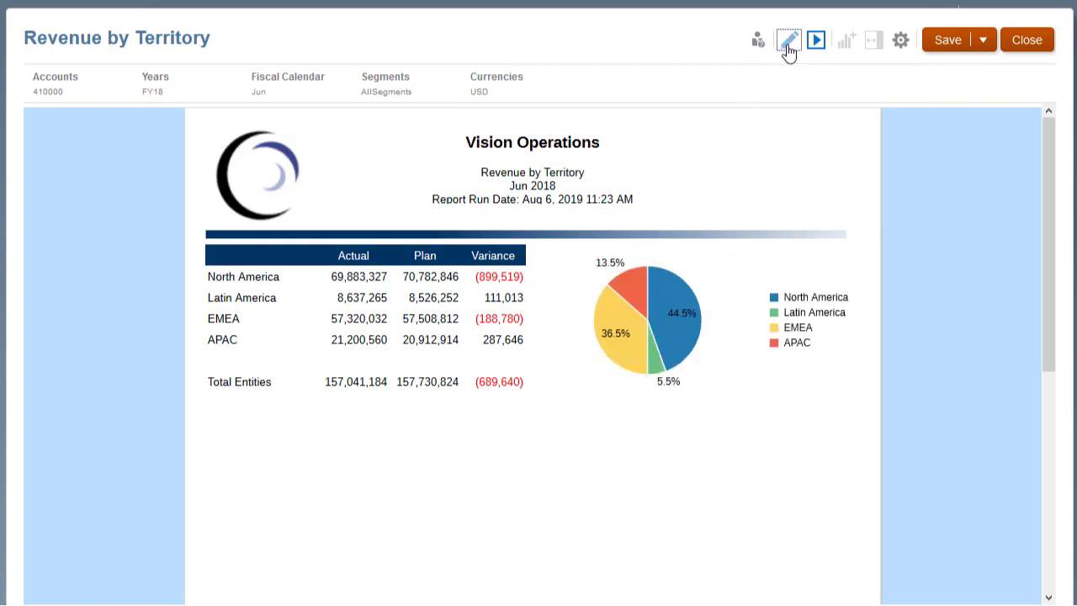
# Step: Insert a new chart in the report body below the existing grid, using Sample Model as its source
pyautogui.click(844, 47)
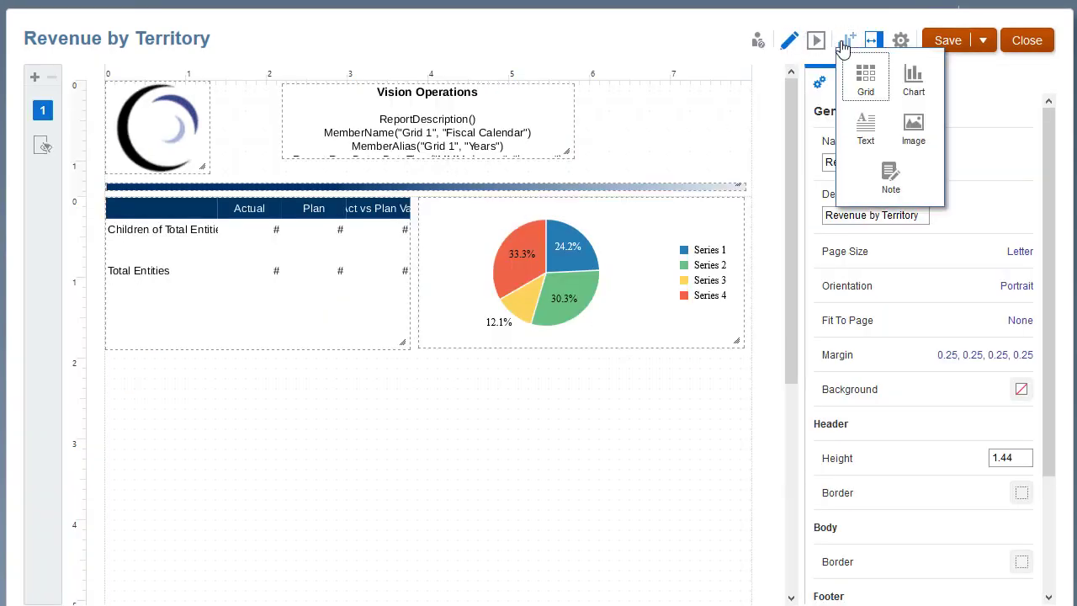
pyautogui.click(914, 85)
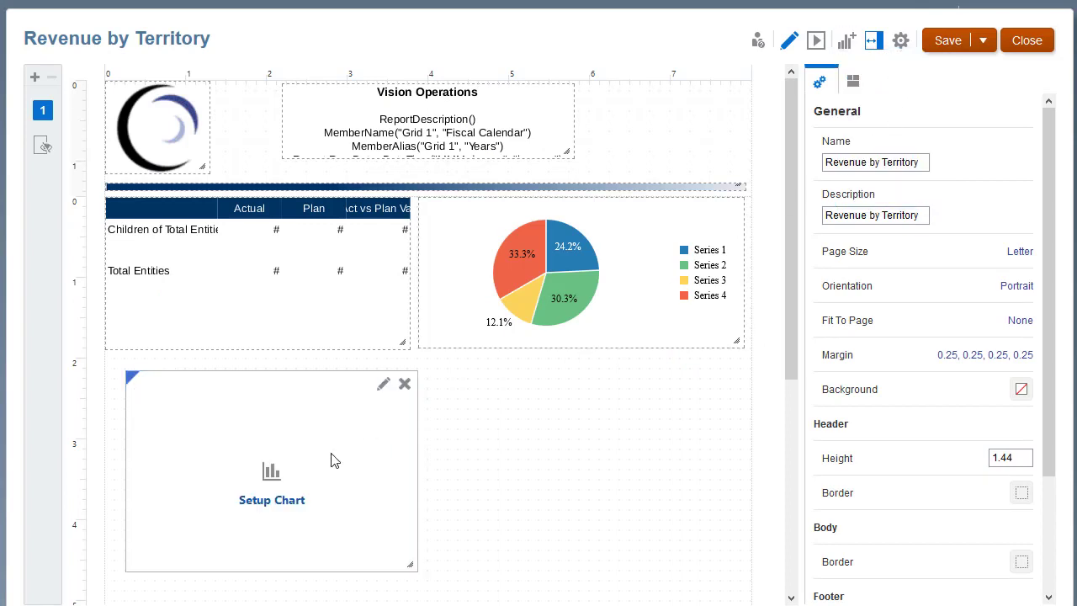
pyautogui.click(271, 501)
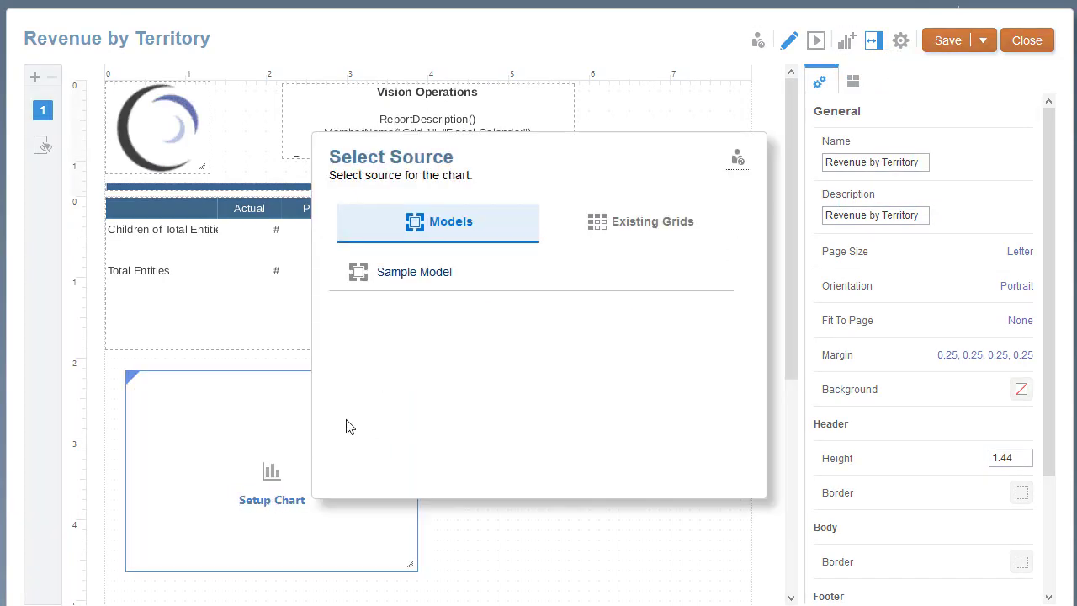
pyautogui.click(412, 272)
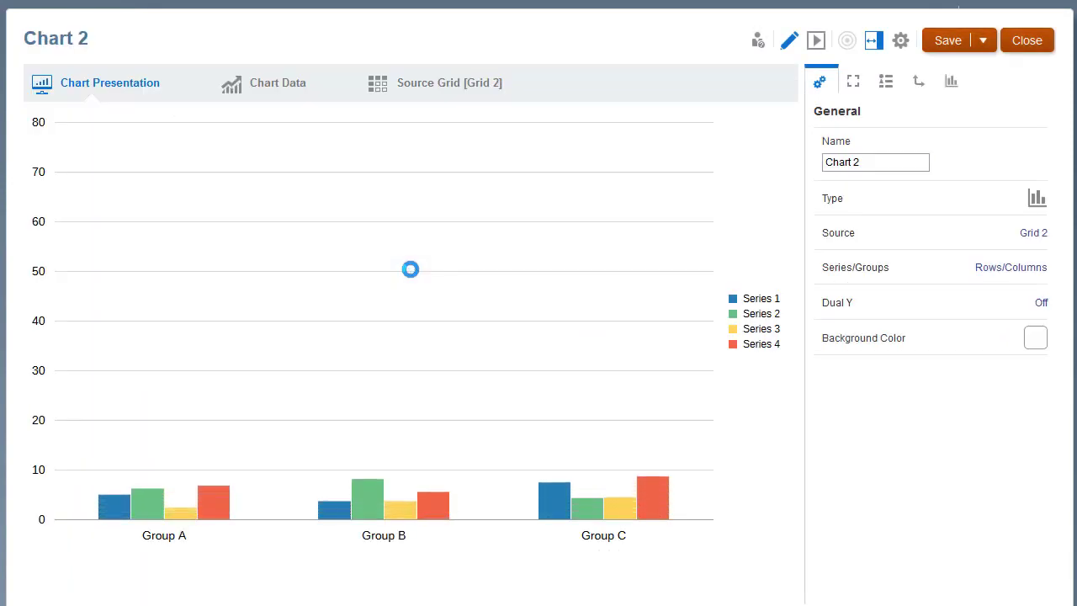
# Step: In the new chart's source grid, widen column A and place Segments in columns, Entities in rows, and Fiscal Calendar and Accounts in the POV
pyautogui.click(438, 94)
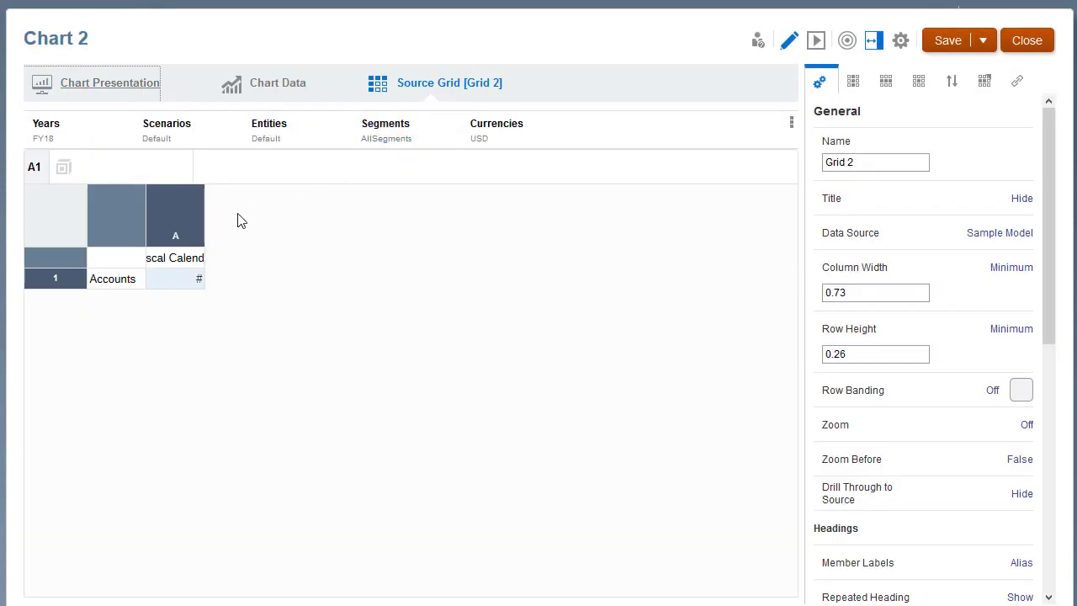
pyautogui.moveTo(205, 238); pyautogui.dragTo(255, 233)
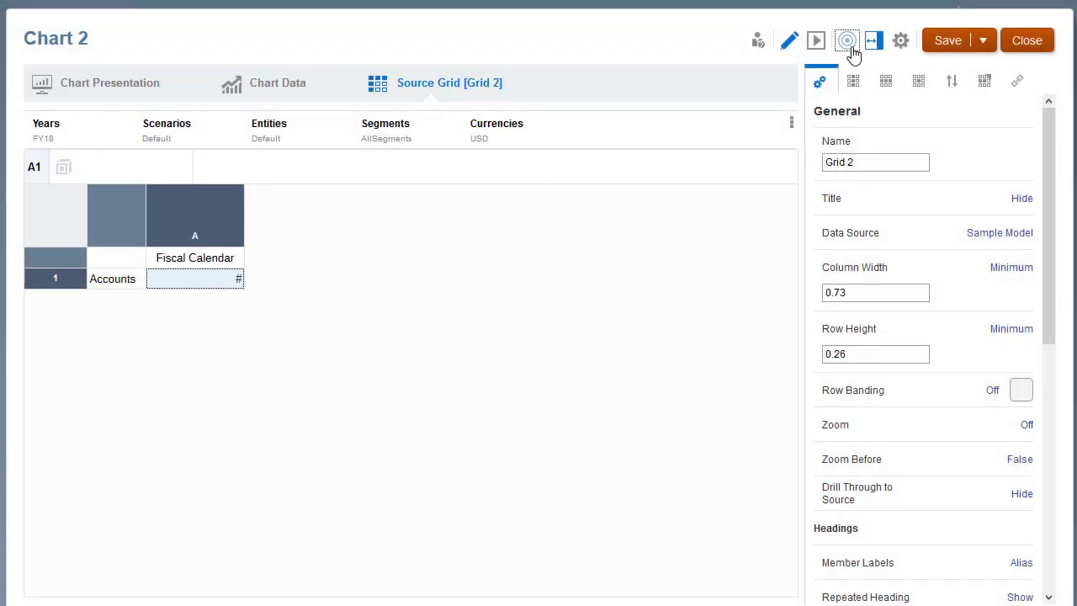
pyautogui.click(850, 46)
pyautogui.moveTo(589, 128); pyautogui.dragTo(562, 218)
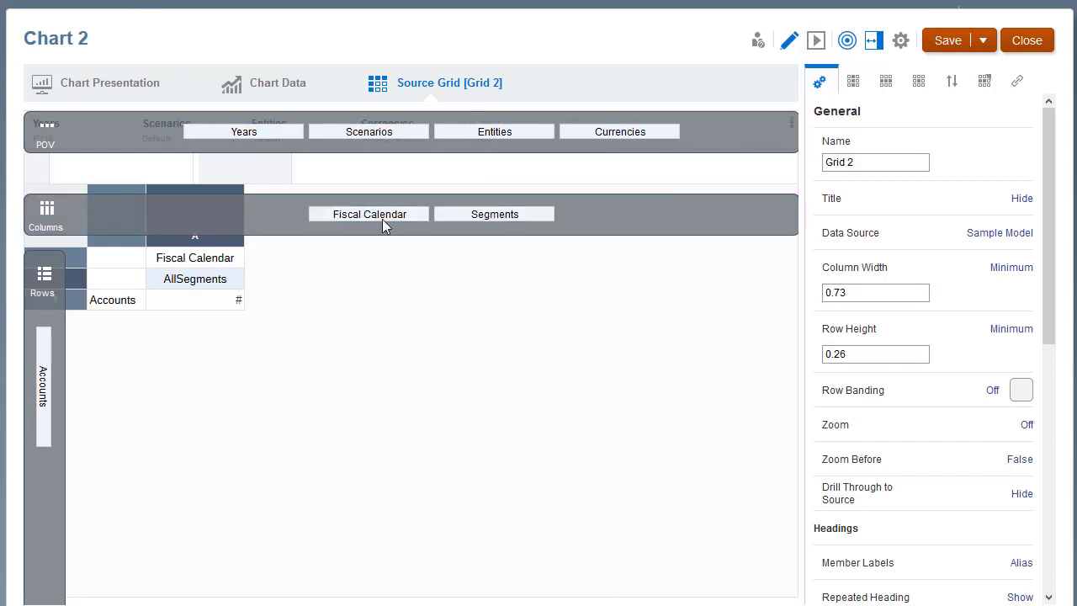
pyautogui.moveTo(385, 216); pyautogui.dragTo(747, 132)
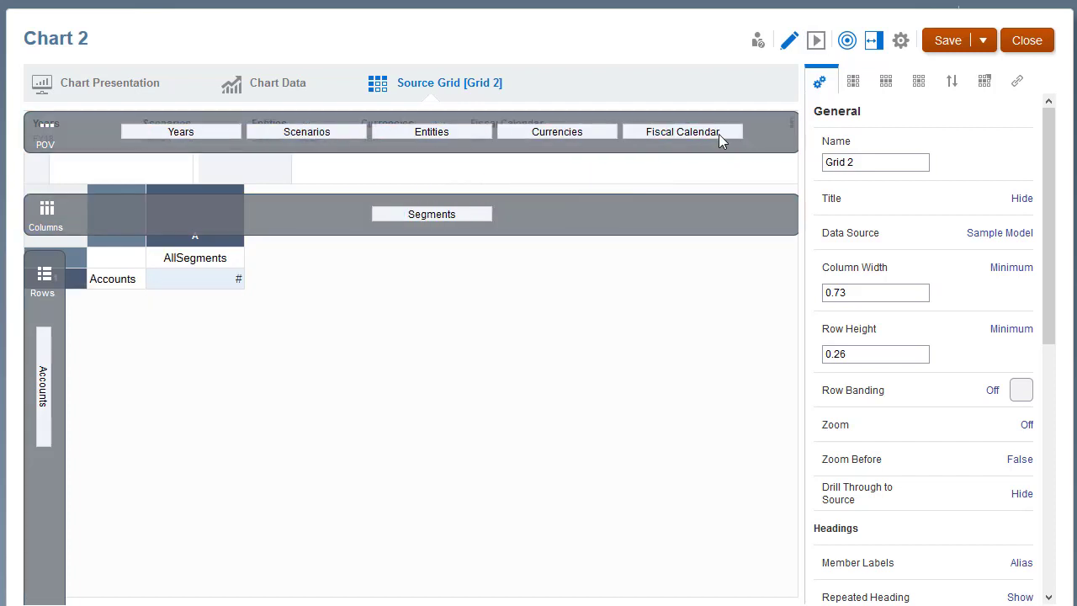
pyautogui.moveTo(466, 127); pyautogui.dragTo(57, 493)
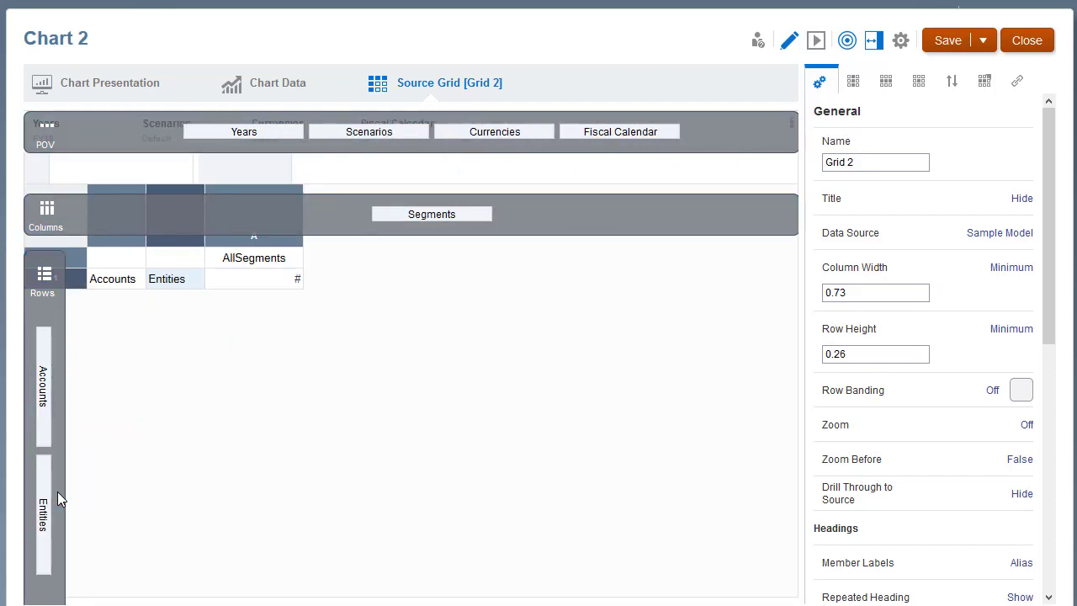
pyautogui.moveTo(46, 434); pyautogui.dragTo(284, 110)
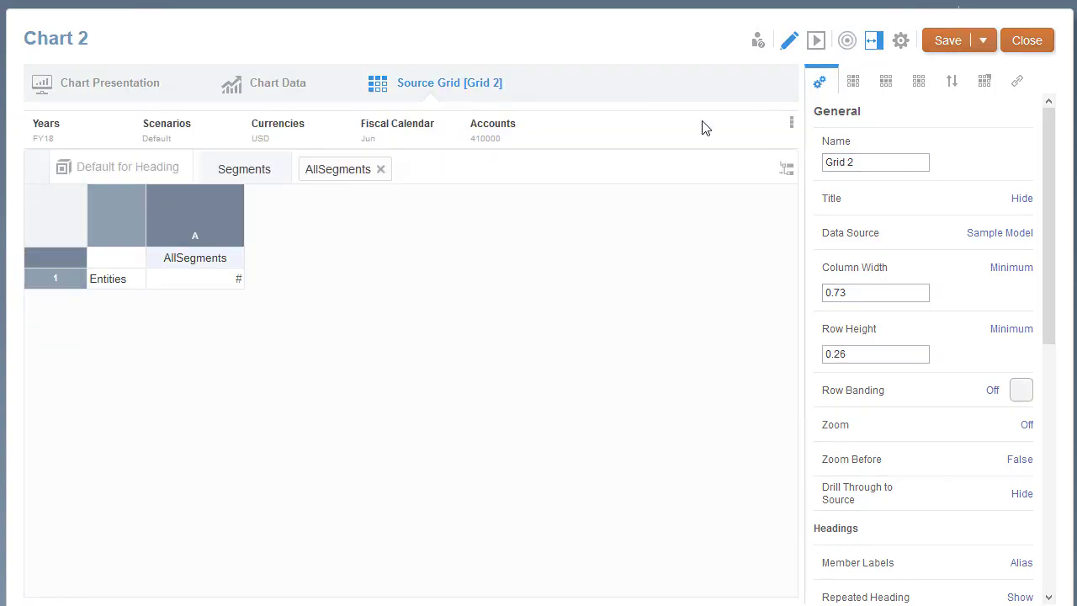
# Step: Replace AllSegments in the source grid's column A with the Level 1 list of Segments
pyautogui.rightClick(217, 260)
pyautogui.click(241, 270)
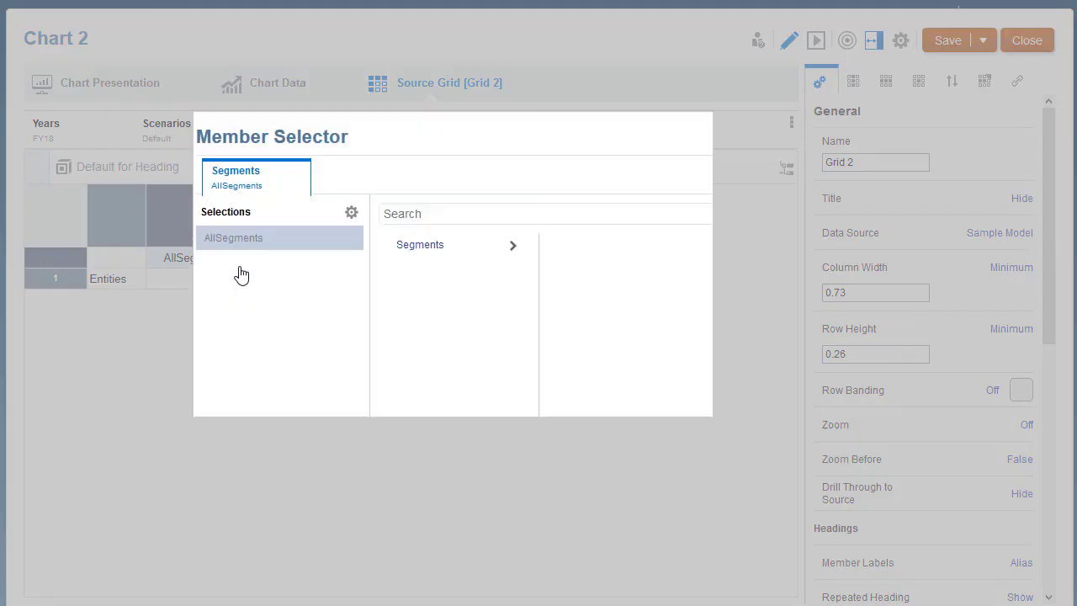
pyautogui.click(351, 213)
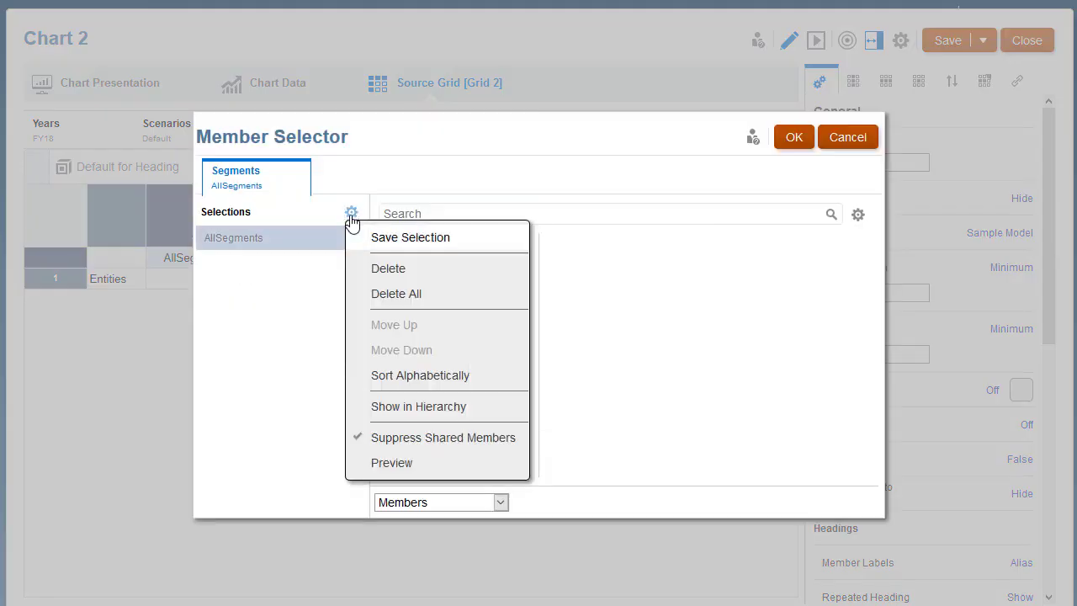
pyautogui.click(384, 270)
pyautogui.click(500, 503)
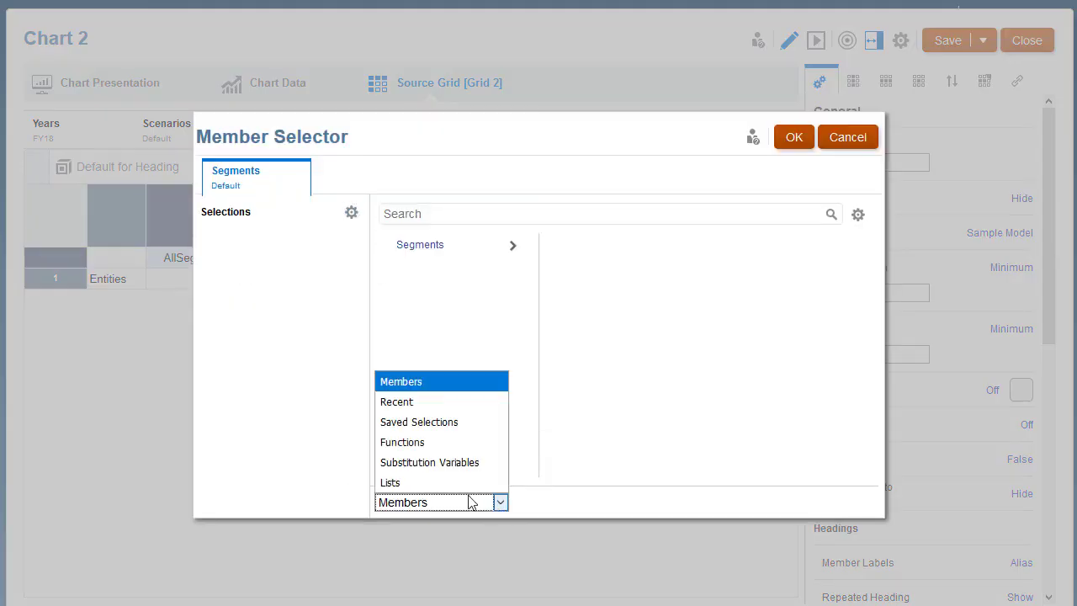
pyautogui.click(452, 484)
pyautogui.click(389, 422)
pyautogui.scroll(-1, 388, 430)
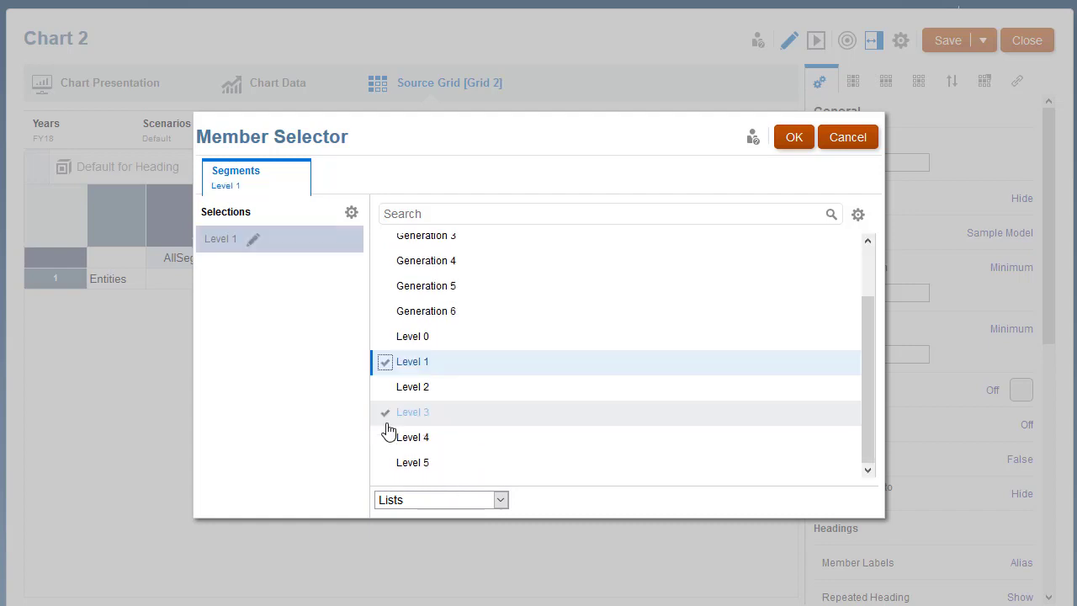
pyautogui.click(793, 137)
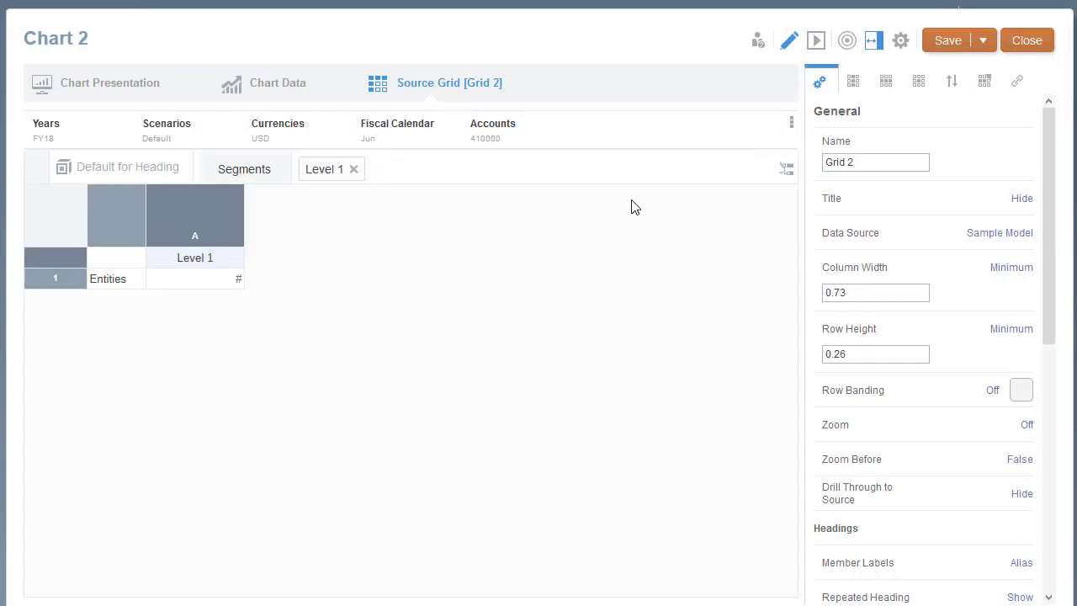
# Step: Replace the Entities member in row 1 of the source grid with Children of Total Entities
pyautogui.rightClick(130, 279)
pyautogui.click(170, 293)
pyautogui.click(352, 212)
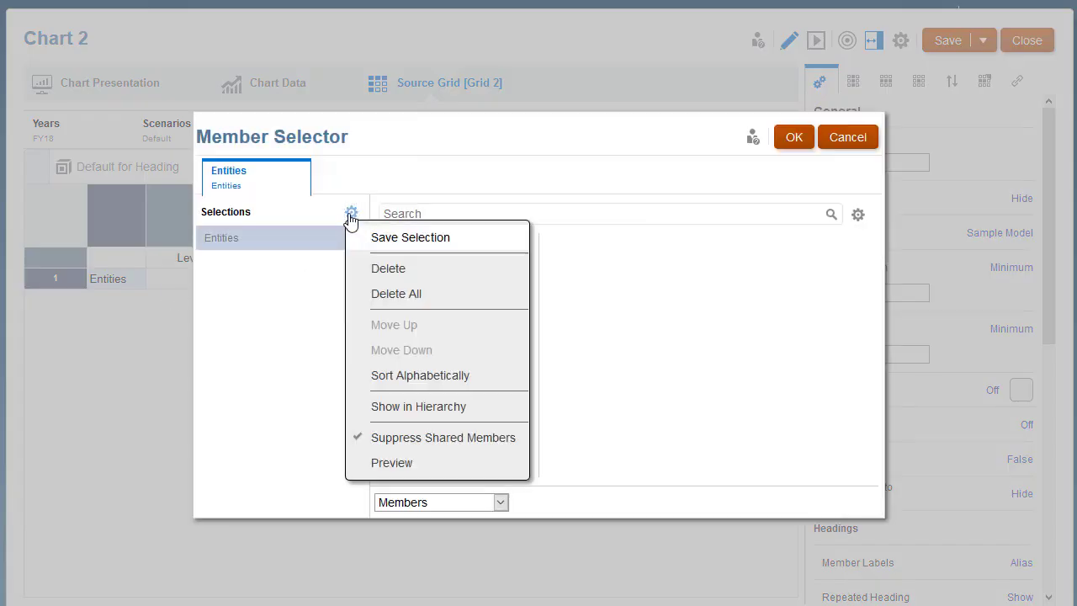
pyautogui.click(362, 269)
pyautogui.click(512, 244)
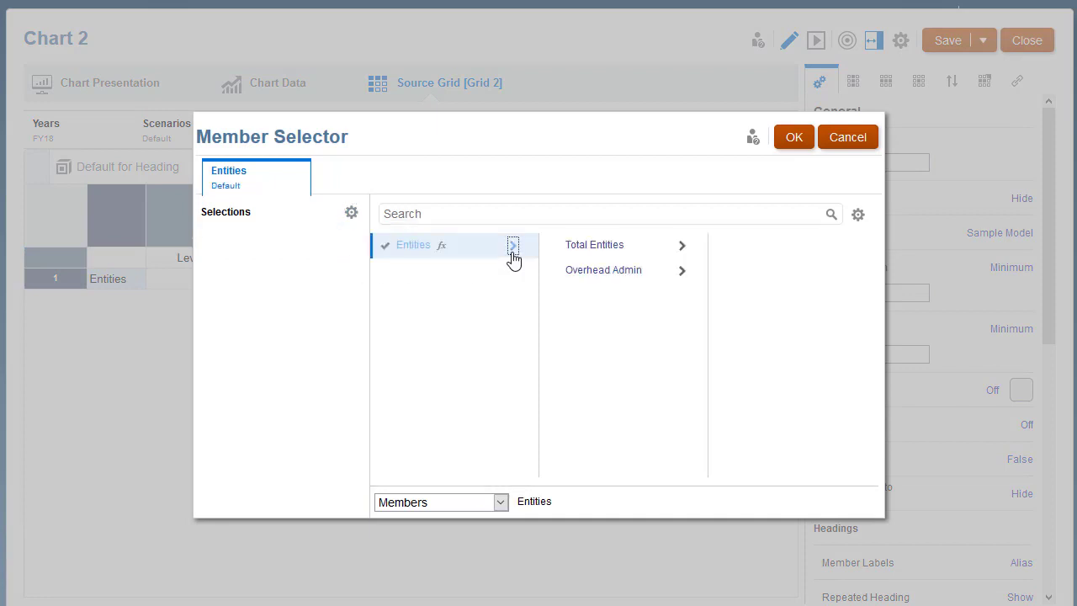
pyautogui.click(636, 245)
pyautogui.click(641, 296)
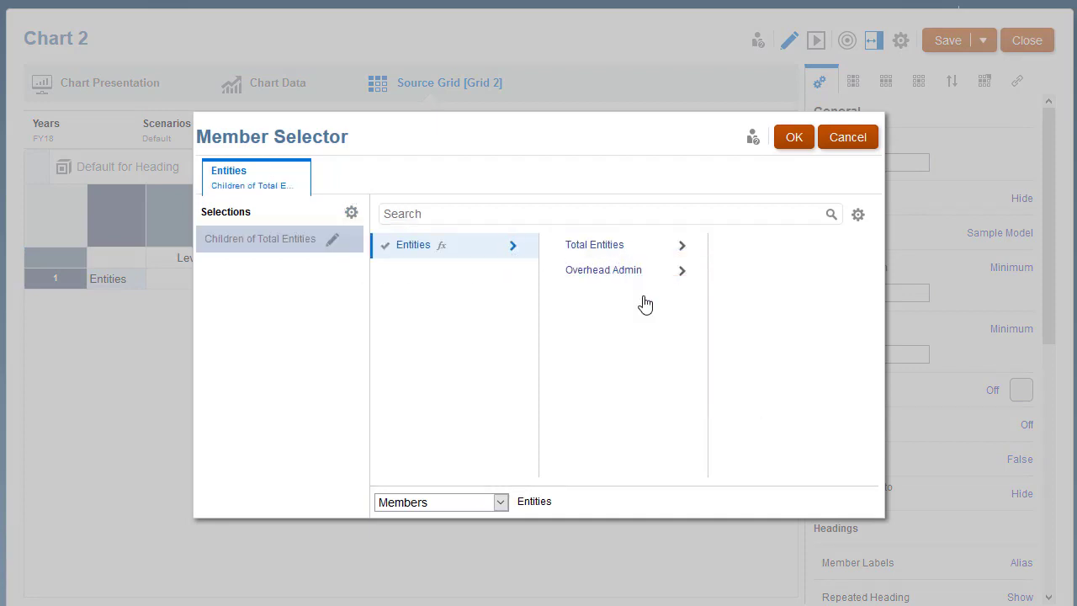
pyautogui.click(793, 139)
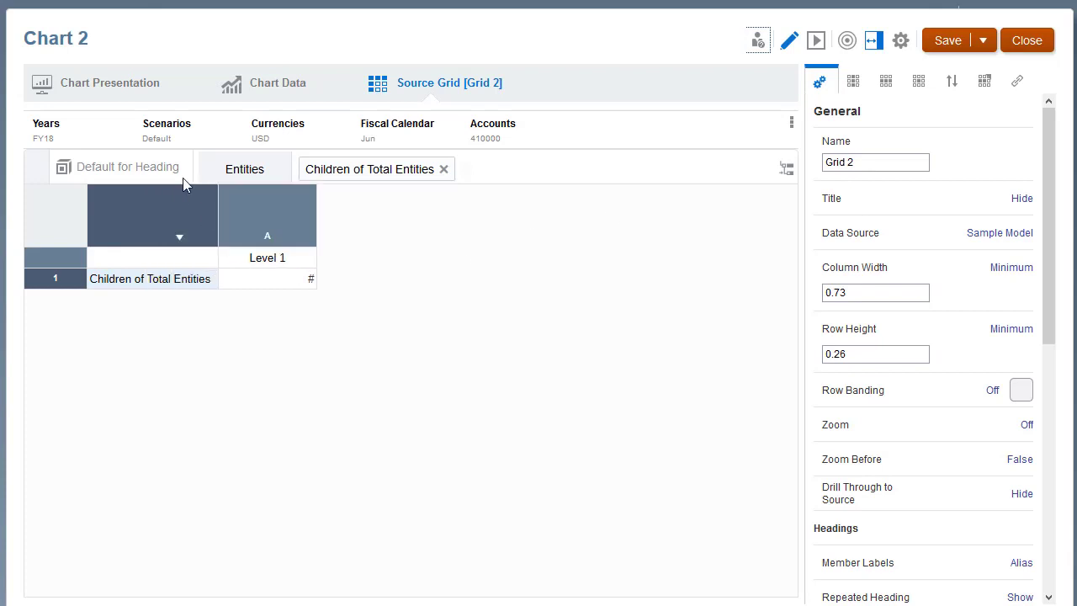
# Step: Set the Scenarios member in the source grid's POV to Actual
pyautogui.click(166, 133)
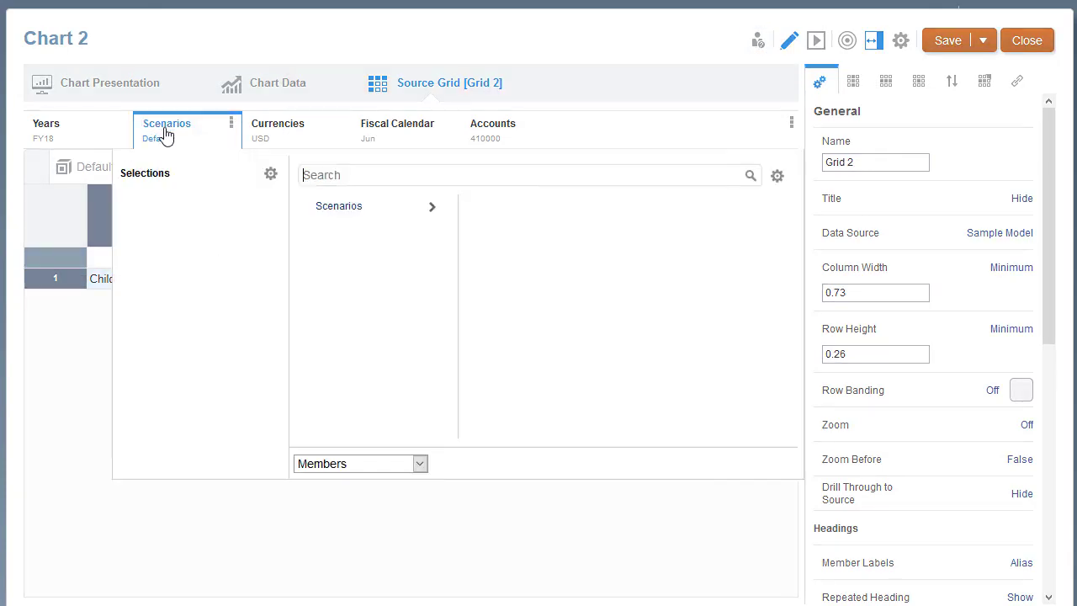
pyautogui.click(432, 207)
pyautogui.click(472, 207)
# Step: Set No Data suppression to True for Grid 2, preview the grid and resume editing
pyautogui.moveTo(1049, 268); pyautogui.dragTo(1058, 516)
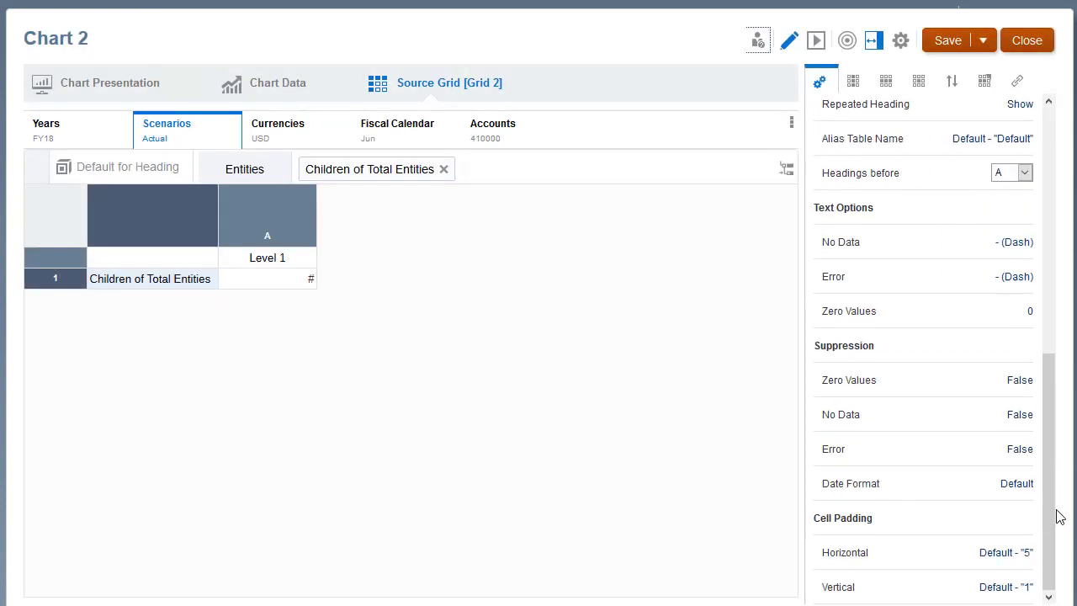
pyautogui.click(1018, 416)
pyautogui.click(1033, 444)
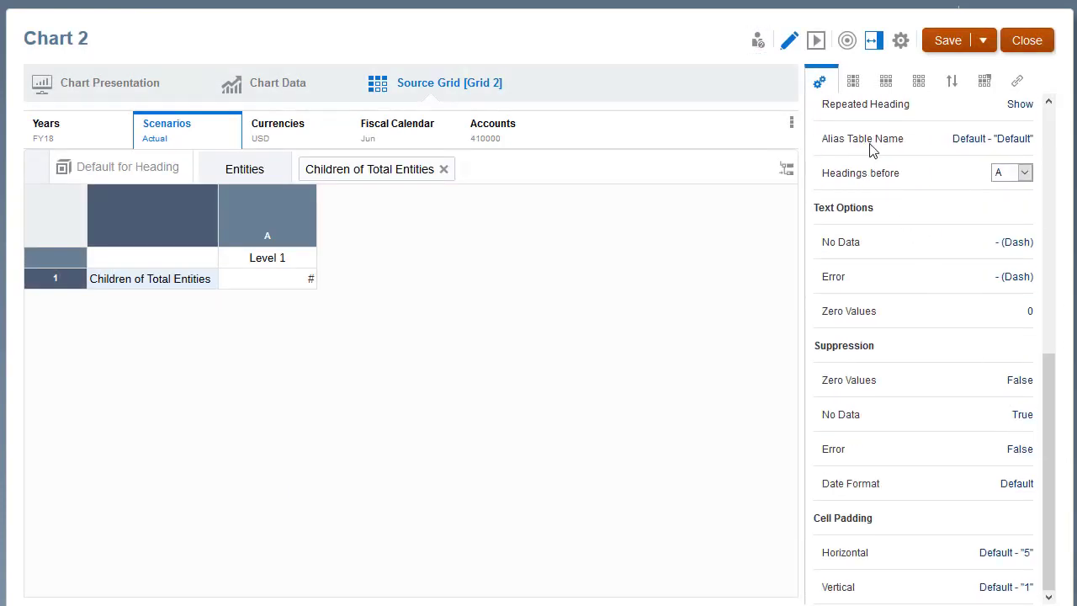
pyautogui.click(816, 42)
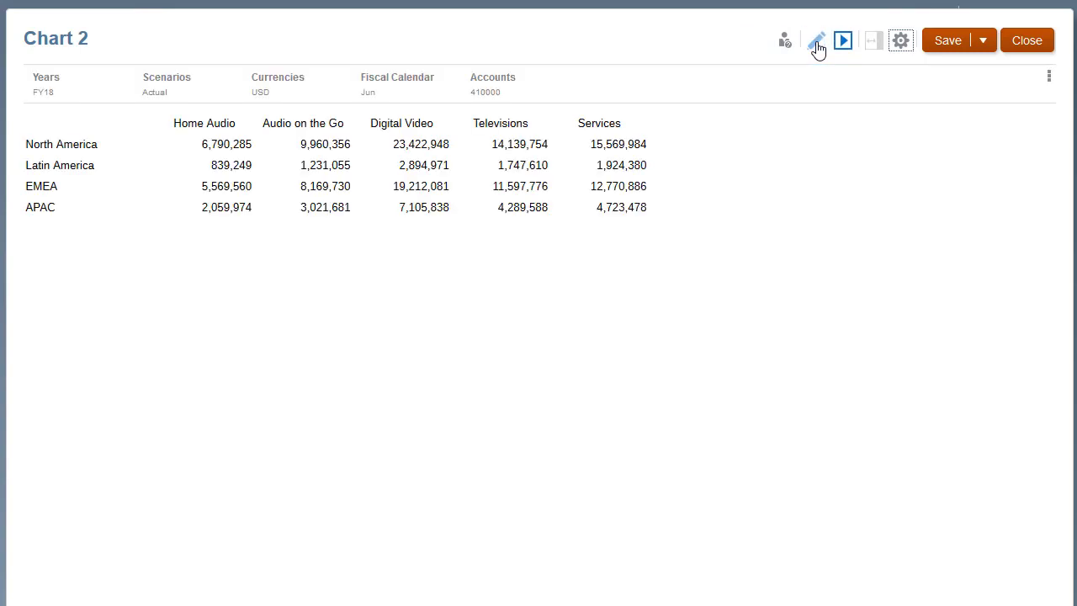
pyautogui.click(816, 41)
# Step: Return to Chart 2's presentation and change its type to a stacked vertical bar chart
pyautogui.click(124, 95)
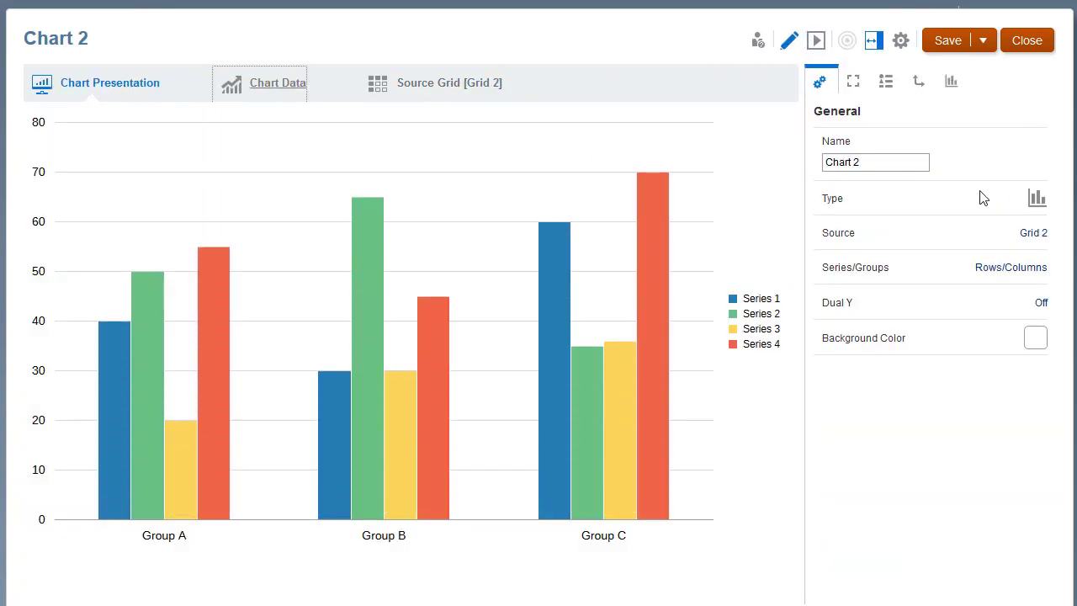
pyautogui.click(1035, 199)
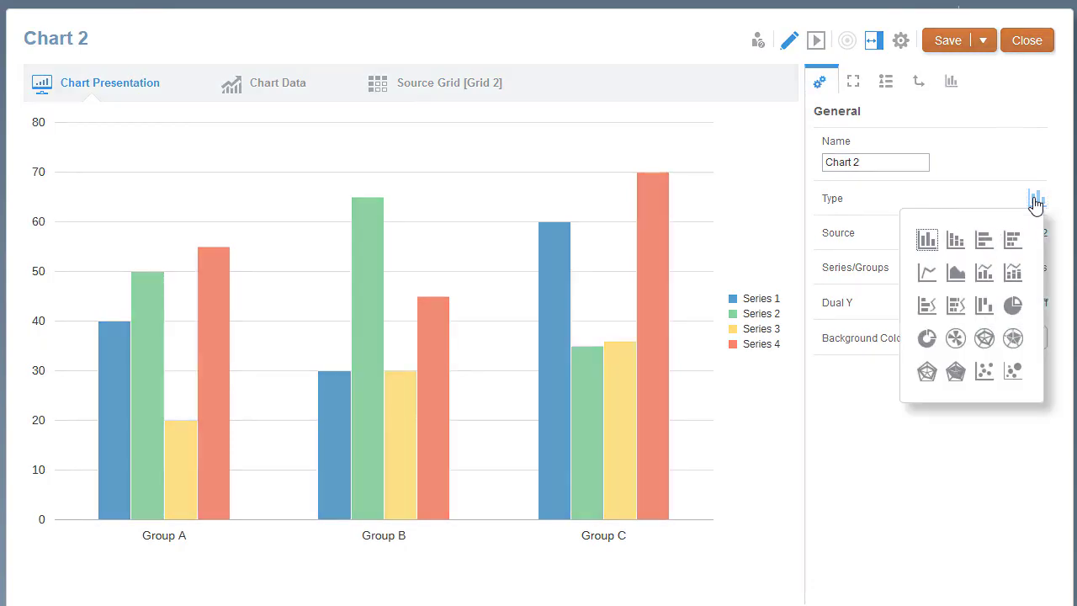
pyautogui.click(956, 241)
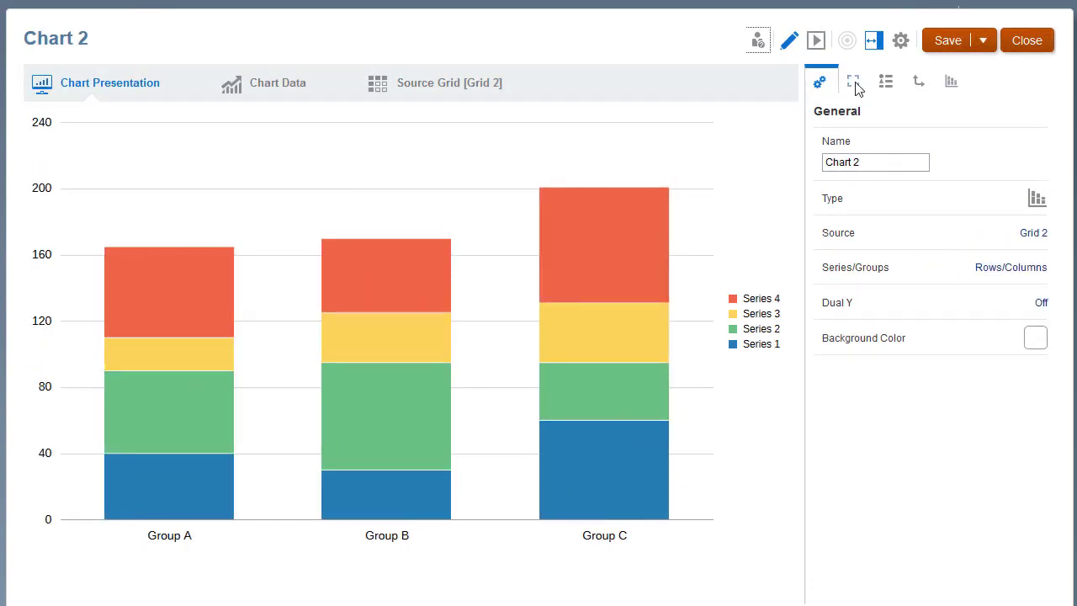
# Step: Turn on Chart 2's title with the text Revenue by Segment and return to the report
pyautogui.click(853, 82)
pyautogui.click(1040, 143)
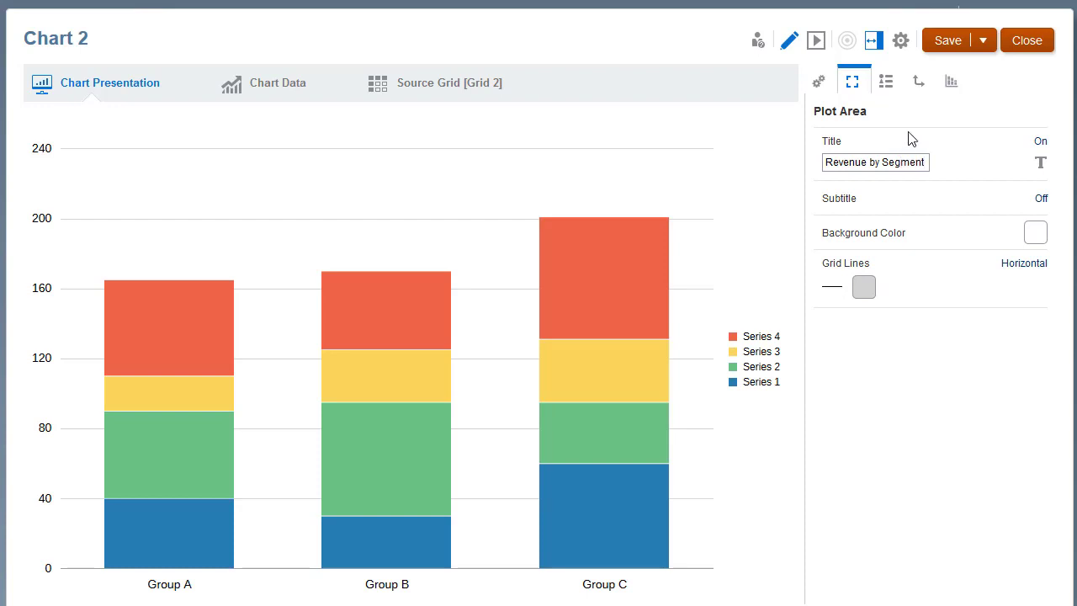
pyautogui.click(1028, 44)
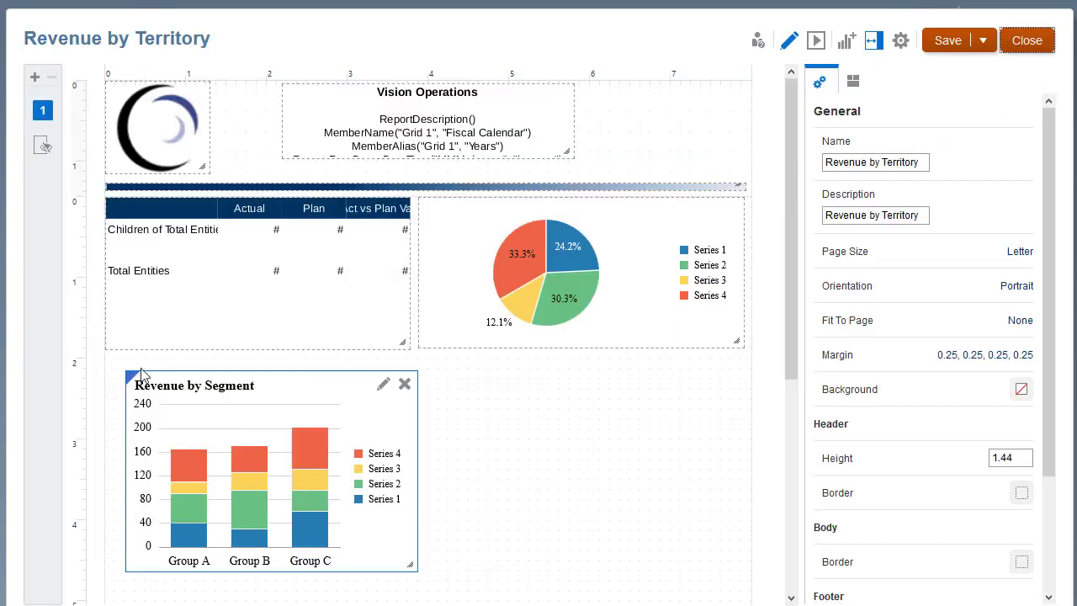
# Step: Resize and align the Revenue by Segment chart to span the width beneath the grid and pie chart, and preview the report
pyautogui.moveTo(410, 564); pyautogui.dragTo(739, 569)
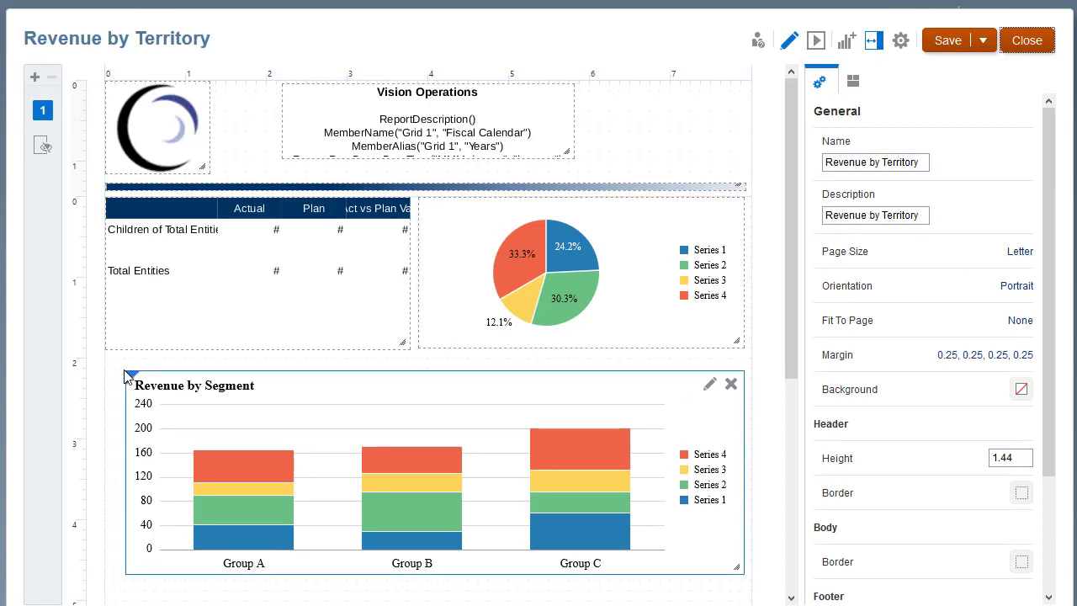
pyautogui.moveTo(129, 380); pyautogui.dragTo(112, 363)
pyautogui.moveTo(719, 552); pyautogui.dragTo(737, 554)
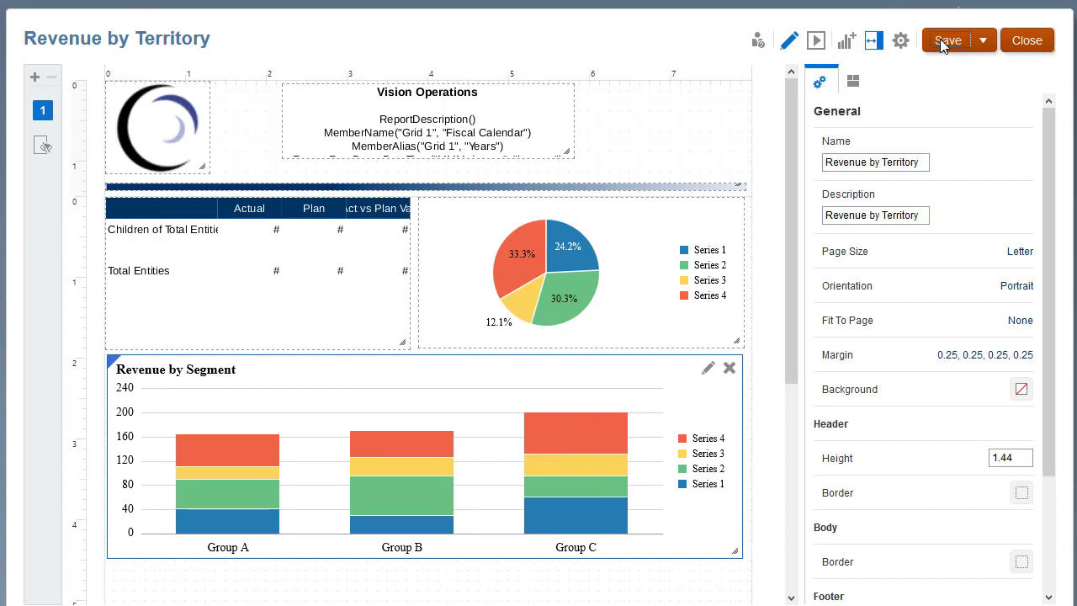
pyautogui.click(818, 42)
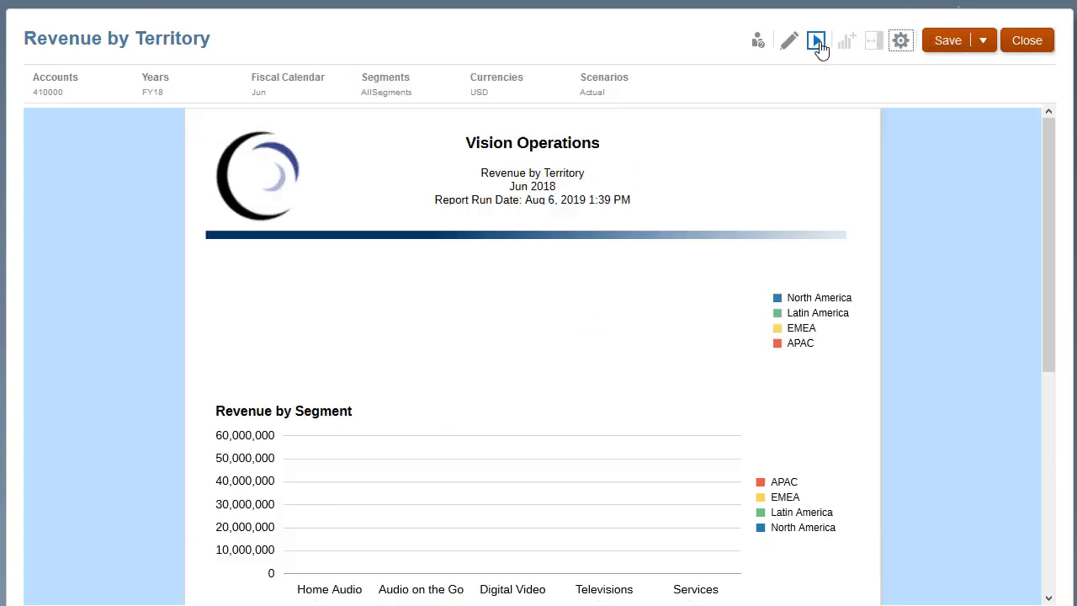